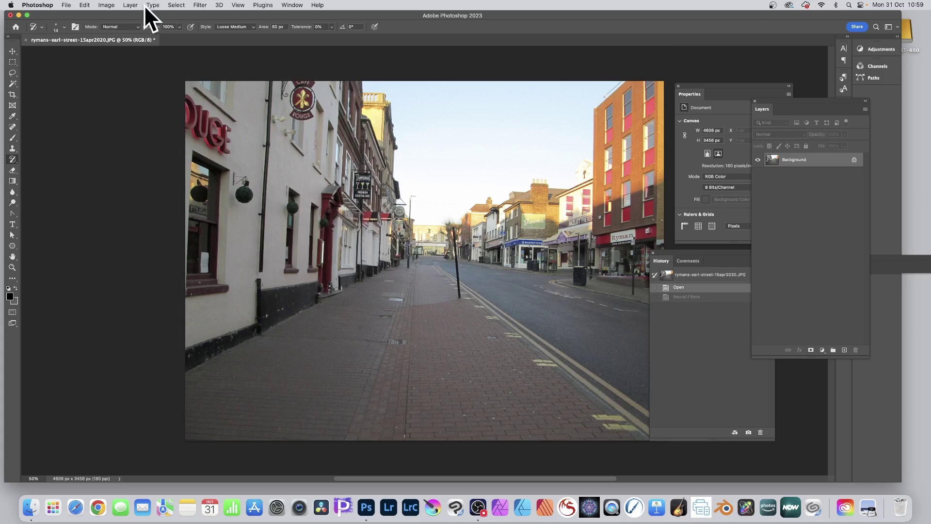
- Open the File menu over the open street photo rymans-earl-street-15apr2020.JPG
left_click(72, 5)
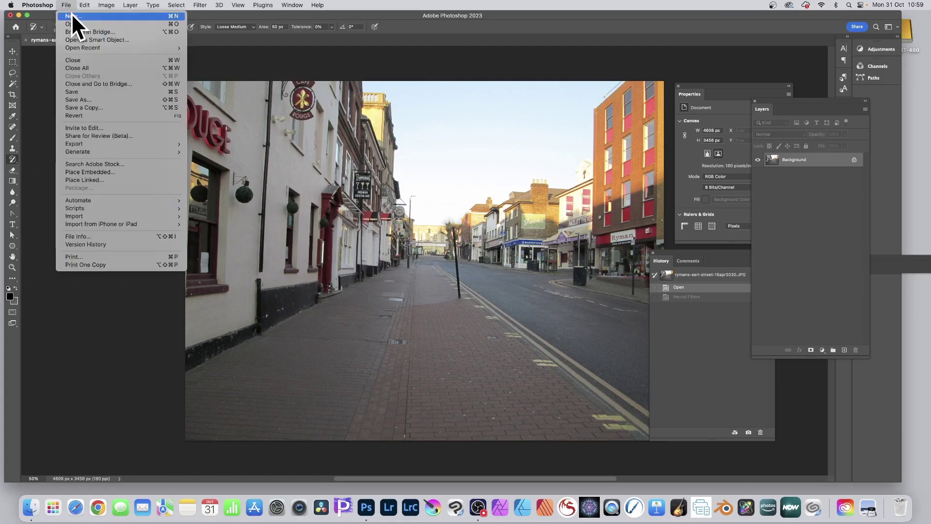
- Create a new 400 × 400 px document from the recent preset
left_click(72, 16)
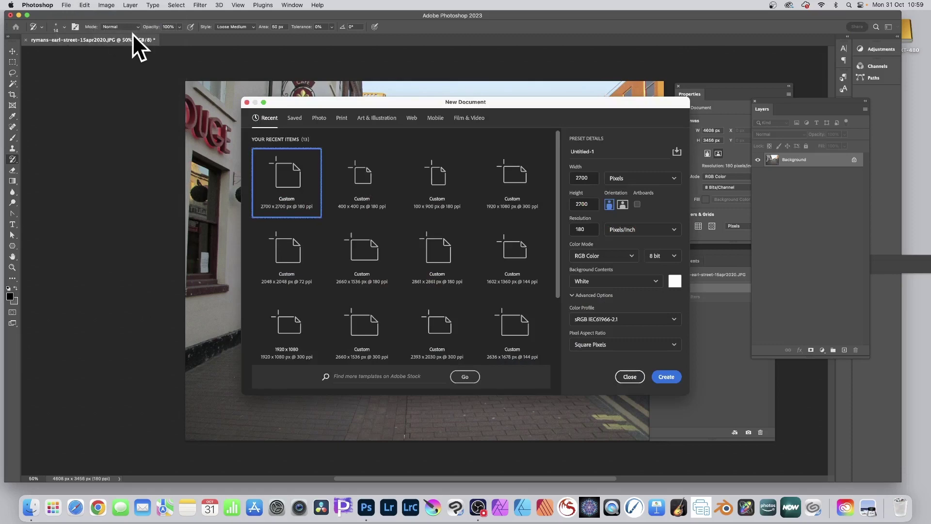
left_click(365, 178)
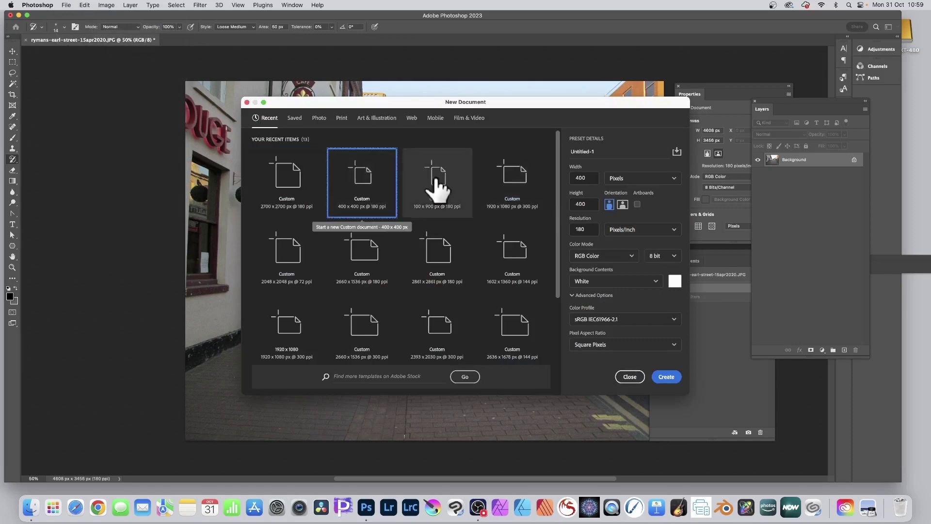
left_click(667, 376)
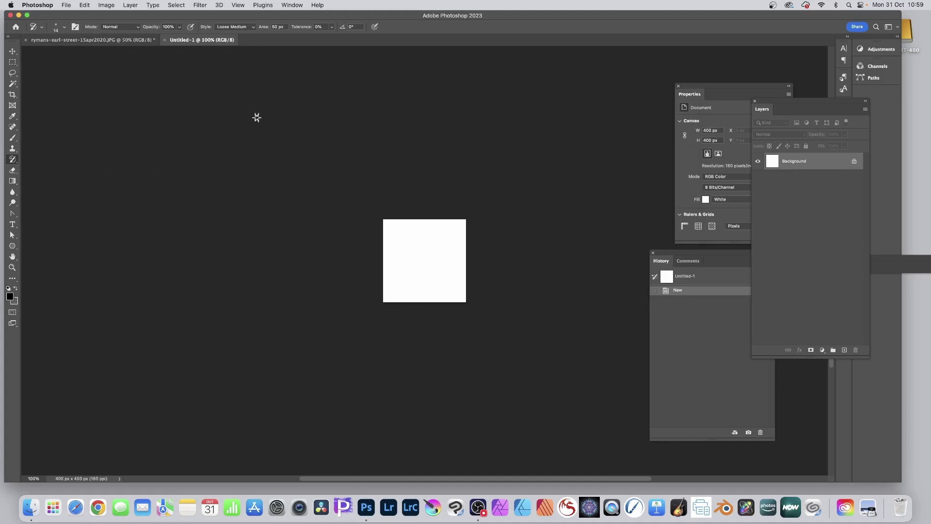
- Draw a large black six-point star filling the canvas with the Polygon Tool
left_click(12, 246)
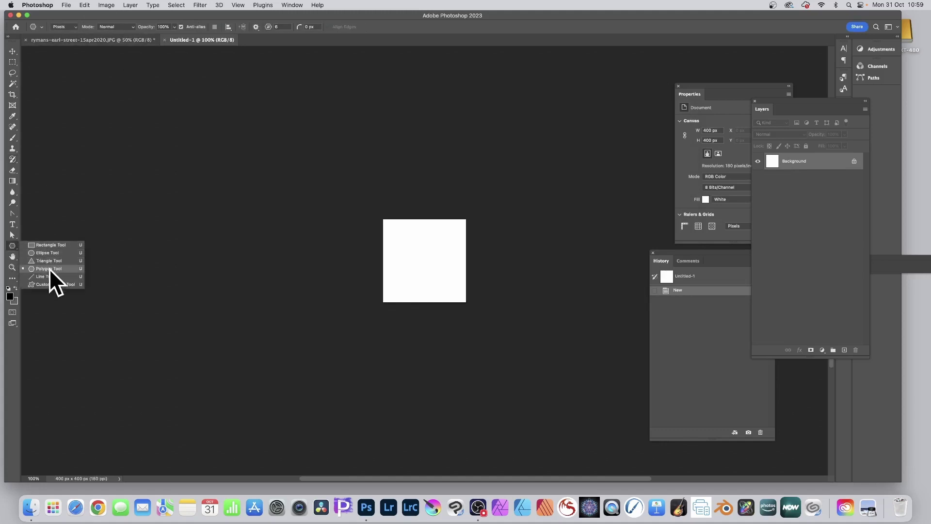
left_click(51, 270)
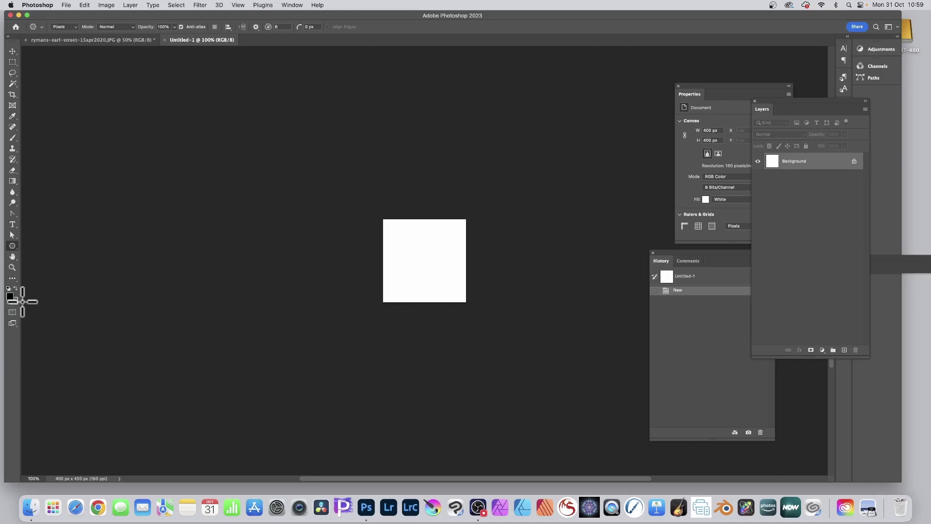
left_click(256, 27)
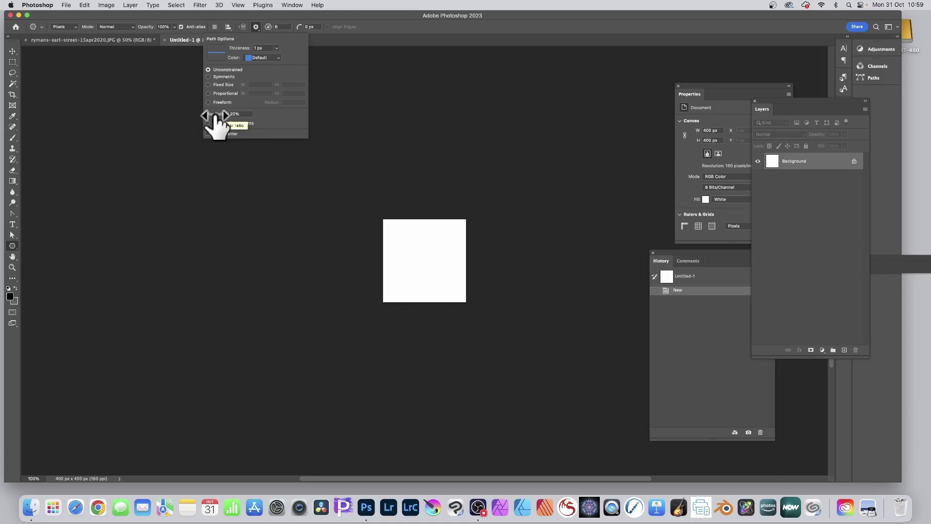
left_click(389, 225)
left_click_drag(389, 224, 464, 300)
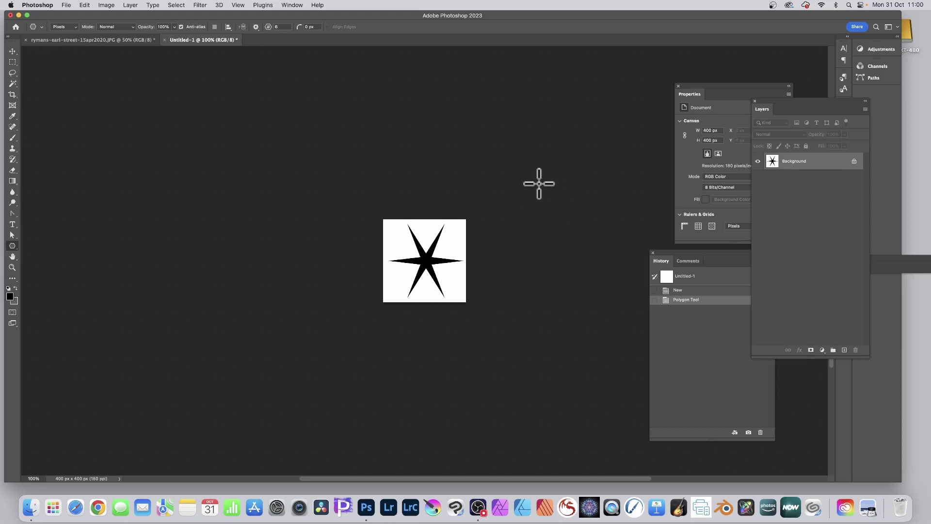
- Define a brush preset named 'star 1' from the black star
left_click(85, 5)
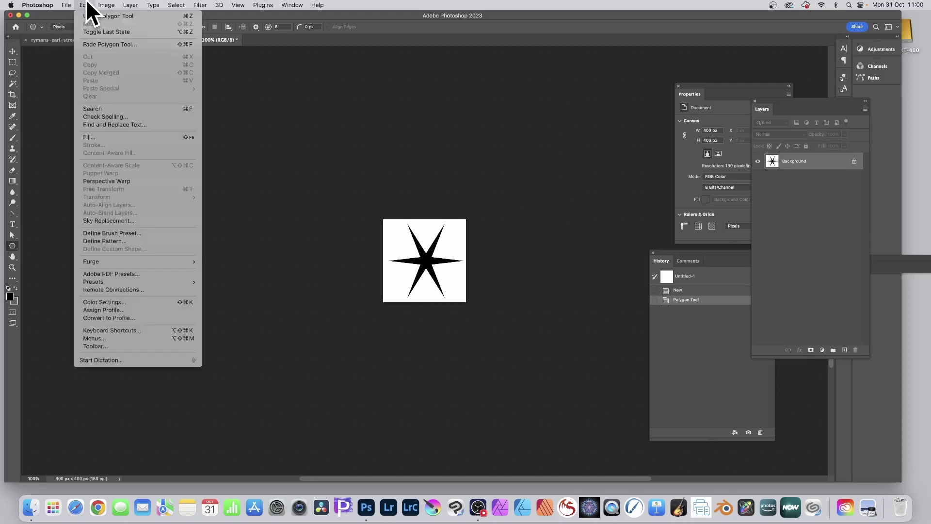
left_click(114, 234)
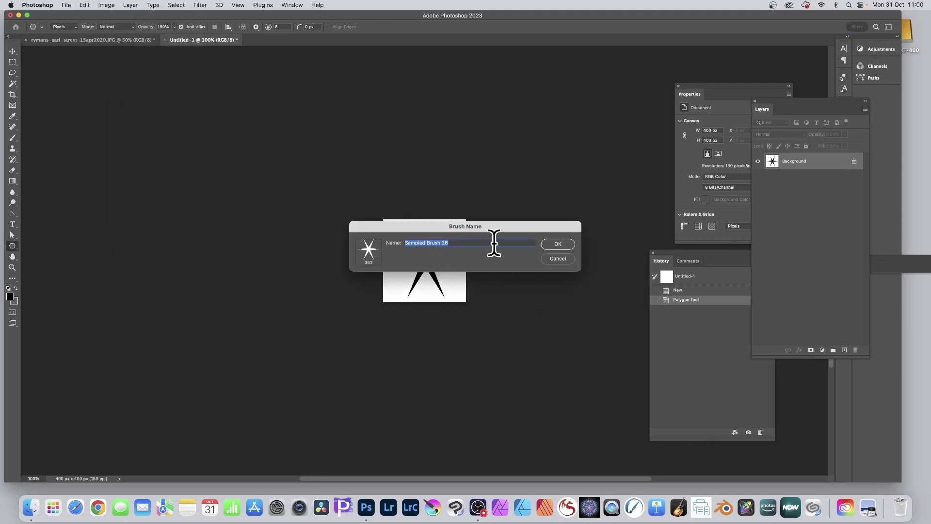
type("star 1")
left_click(557, 244)
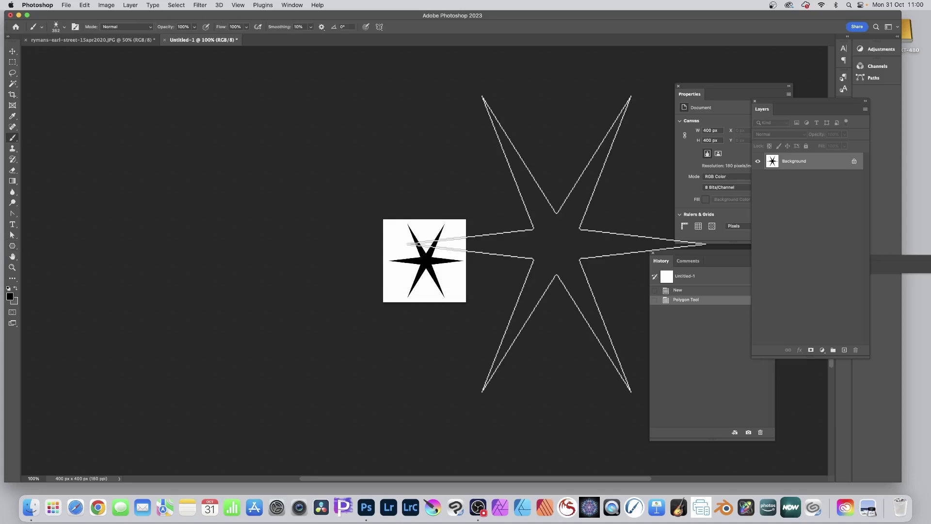
- Create a new white 2700 × 2700 px document from the recent preset
left_click(66, 4)
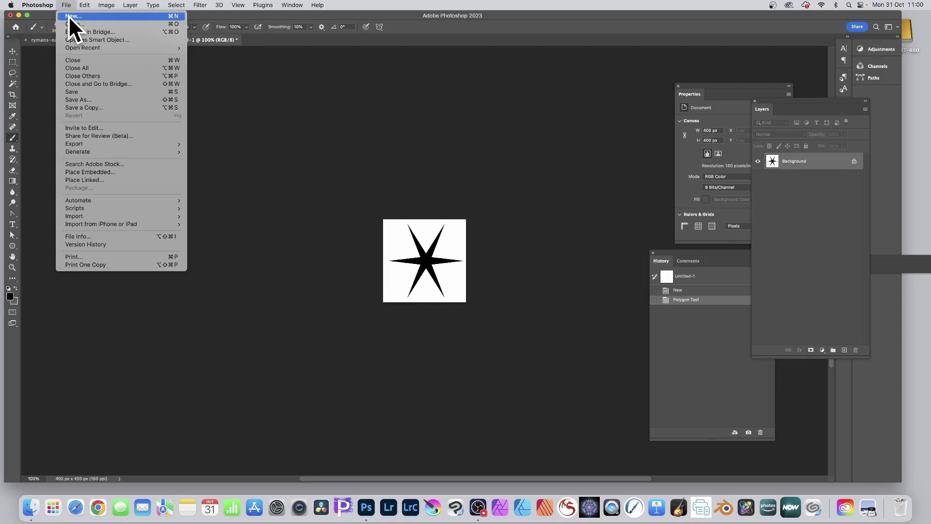
left_click(68, 16)
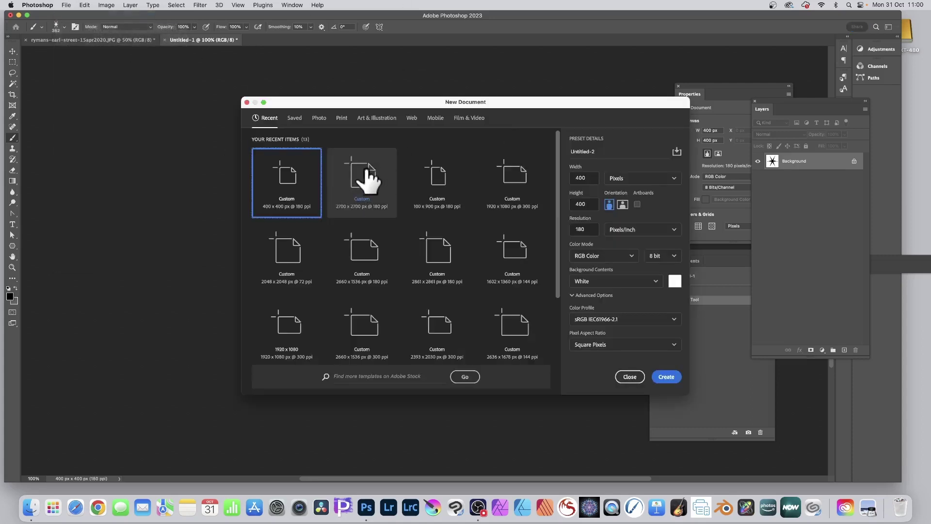
left_click(367, 170)
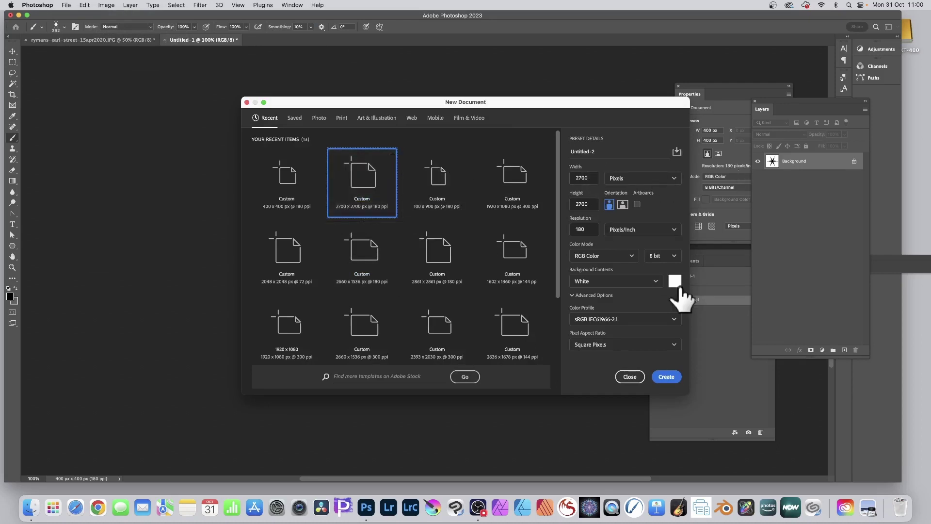
left_click(666, 376)
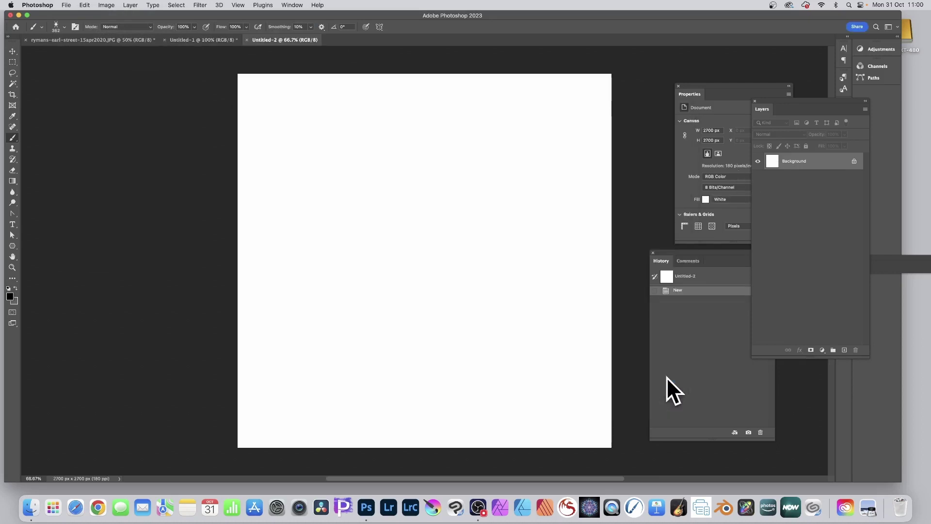
- Set the star brush size to 6 px in the Brush Preset picker
left_click(65, 27)
left_click_drag(97, 52, 91, 53)
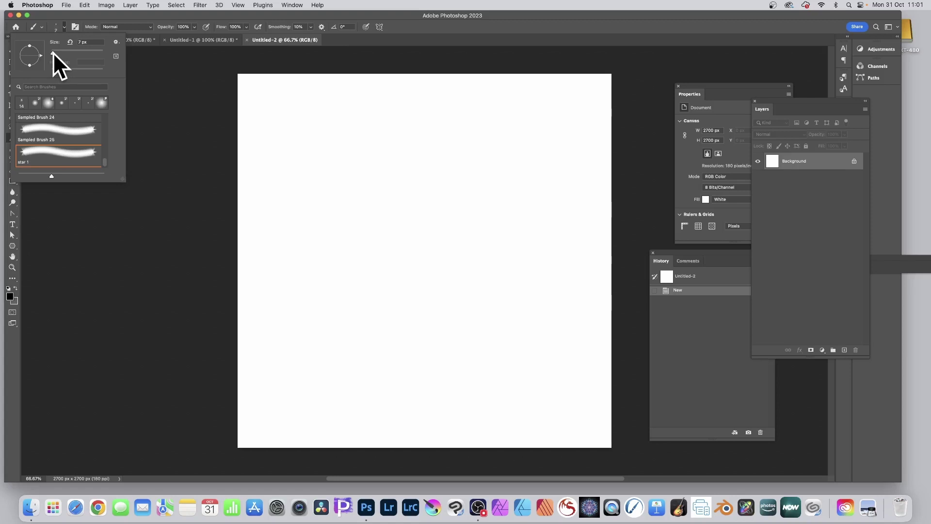
left_click(53, 53)
left_click(535, 24)
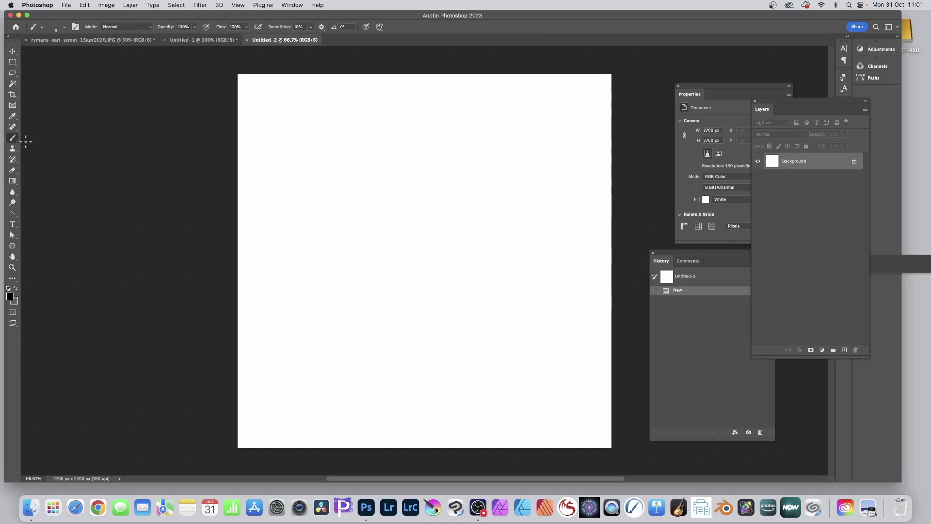
- Select the Gradient Tool with a rainbow preset in Difference mode
left_click(13, 182)
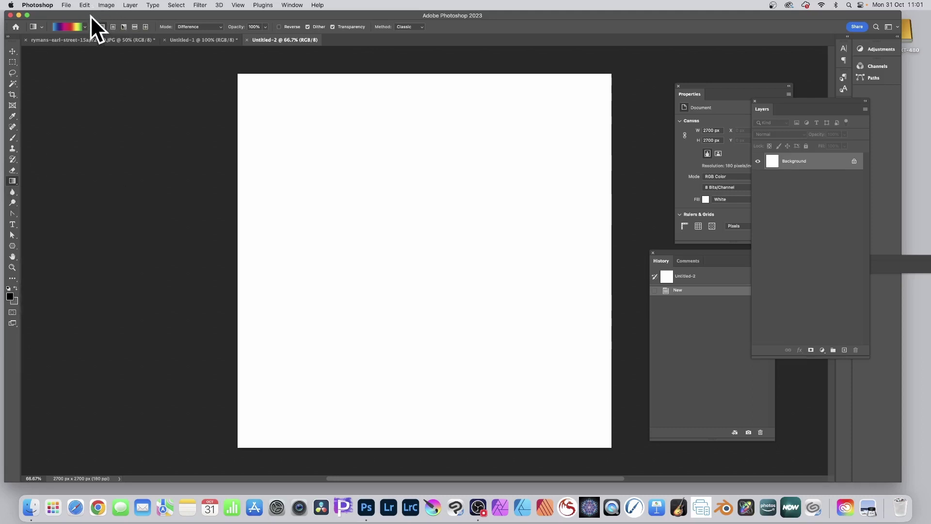
left_click(84, 26)
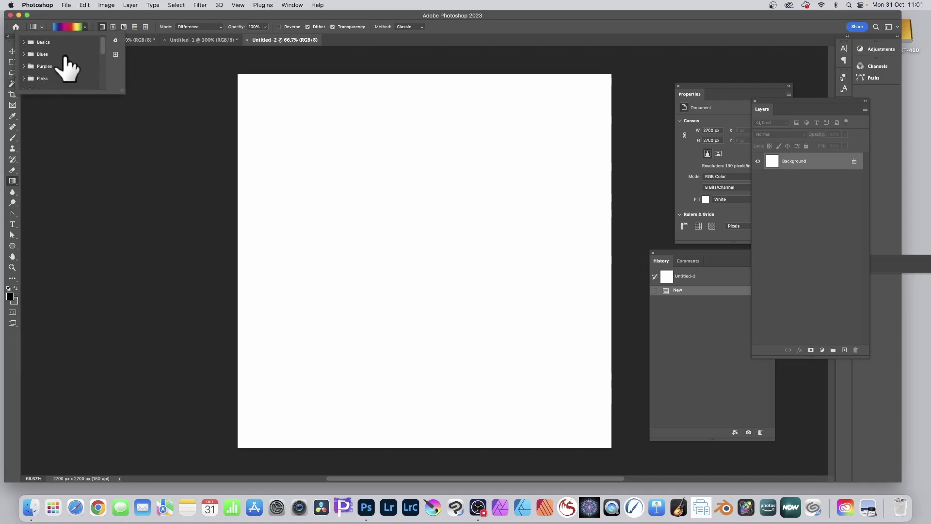
left_click_drag(102, 45, 100, 82)
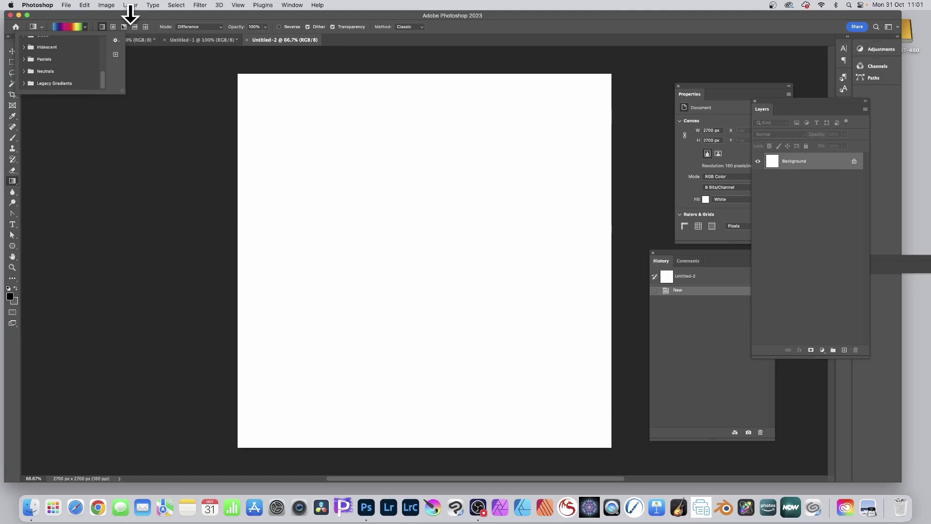
left_click(105, 39)
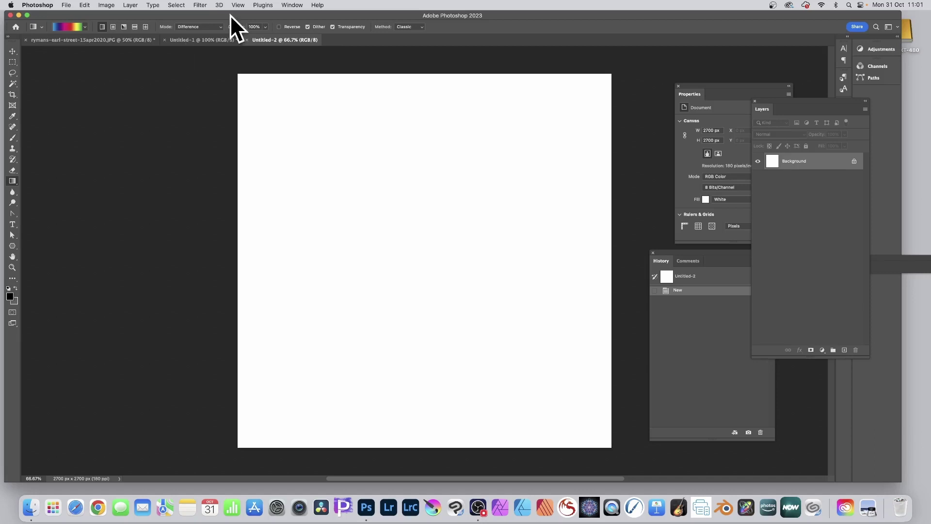
- Drag six overlapping diagonal rainbow gradients across the canvas
left_click_drag(283, 83, 610, 293)
left_click_drag(476, 133, 276, 376)
left_click_drag(439, 328, 385, 129)
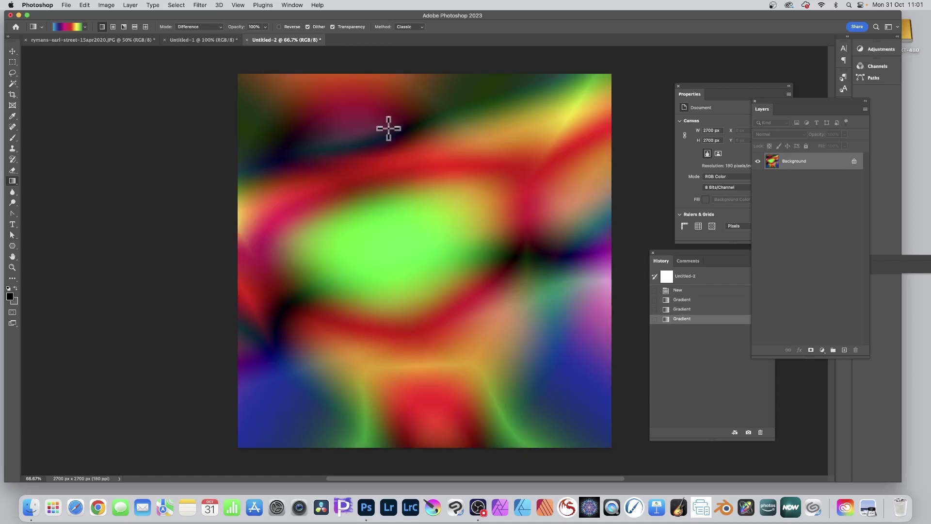
scroll(389, 128, "down", 2)
scroll(389, 128, "right", 2)
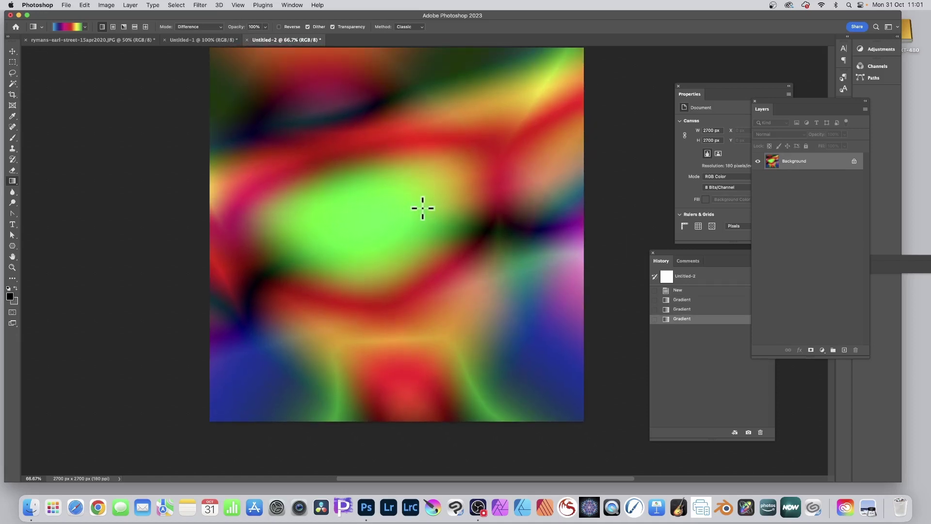
left_click_drag(377, 202, 461, 239)
left_click_drag(351, 243, 437, 142)
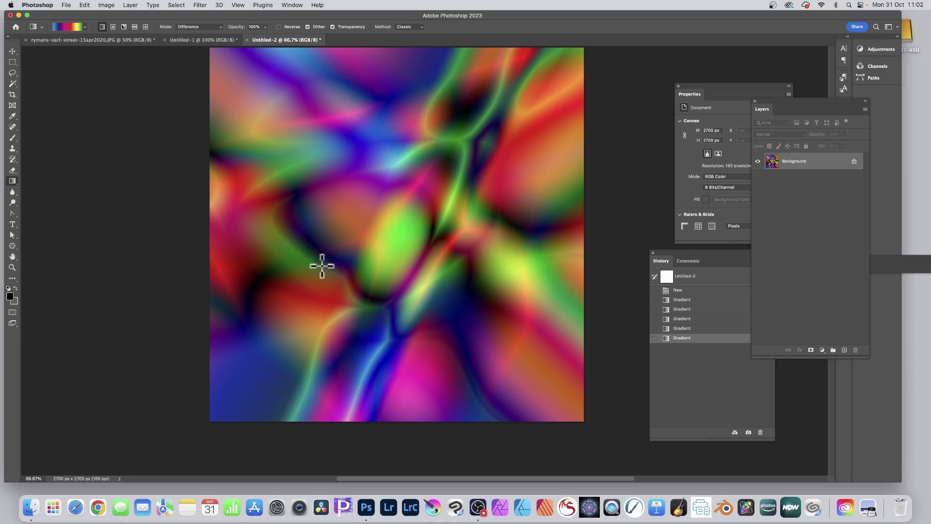
left_click_drag(427, 281, 482, 118)
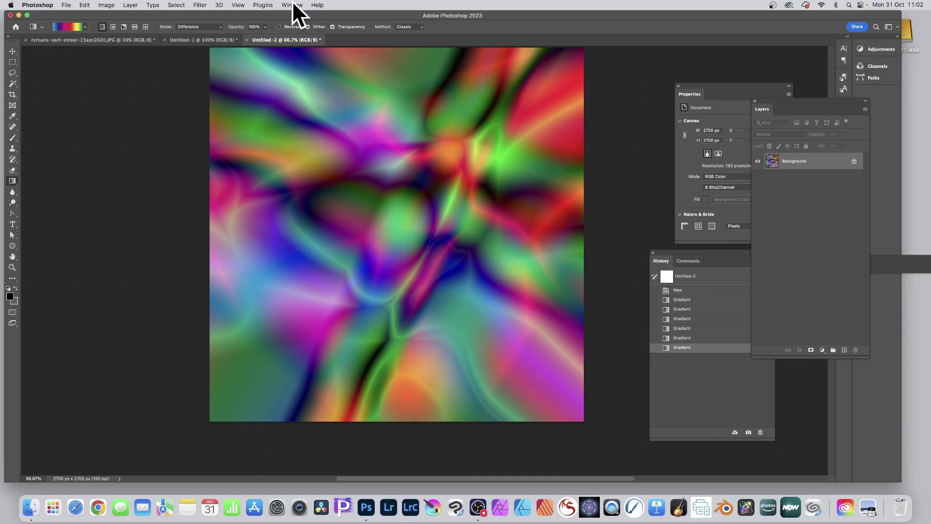
- Set the history source to the last gradient state and select the Art History Brush
left_click(655, 347)
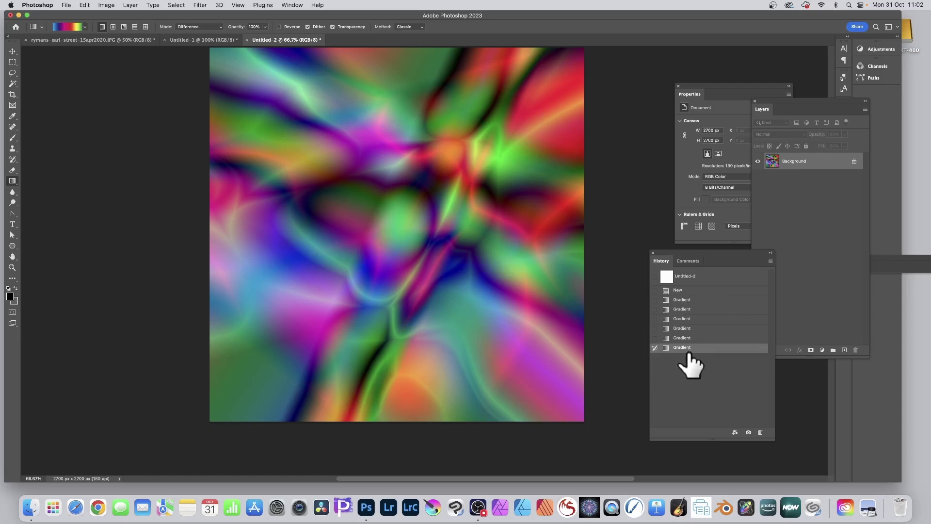
left_click(655, 319)
left_click(655, 347)
left_click(14, 160)
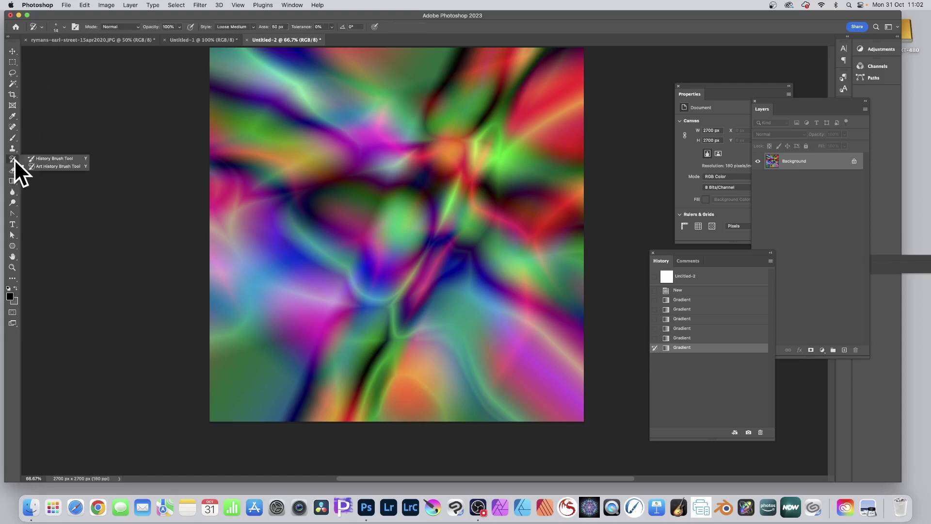
left_click(45, 166)
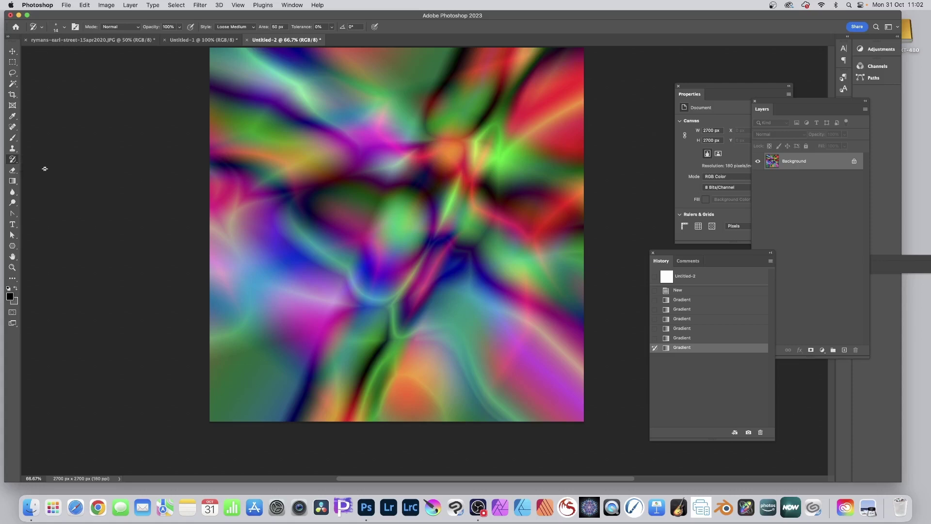
- Give the Art History Brush the star 1 brush at 46 px with Loose Medium style
left_click(65, 27)
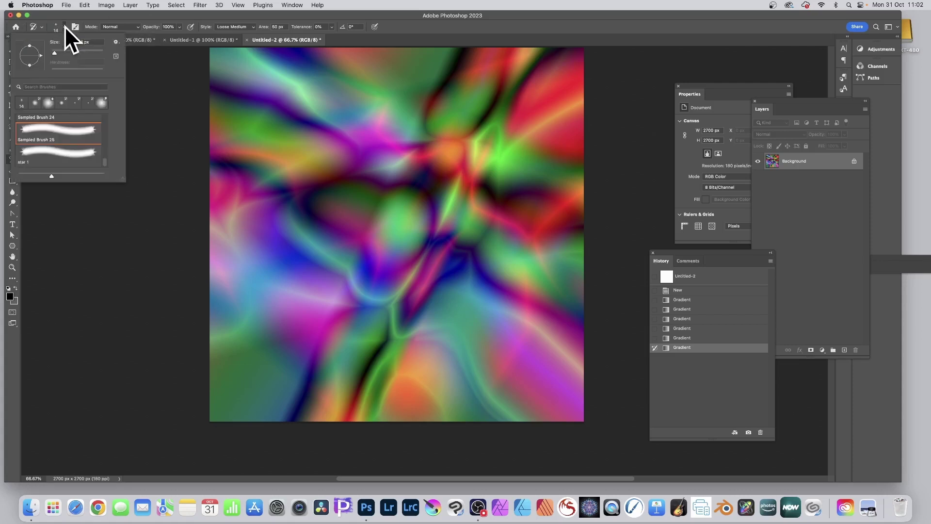
left_click(73, 154)
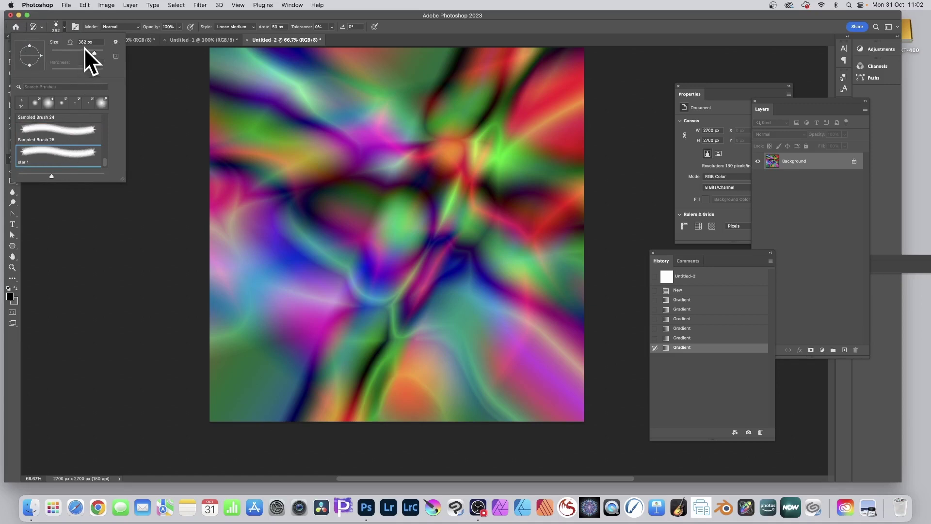
left_click_drag(85, 49, 53, 50)
key("Return")
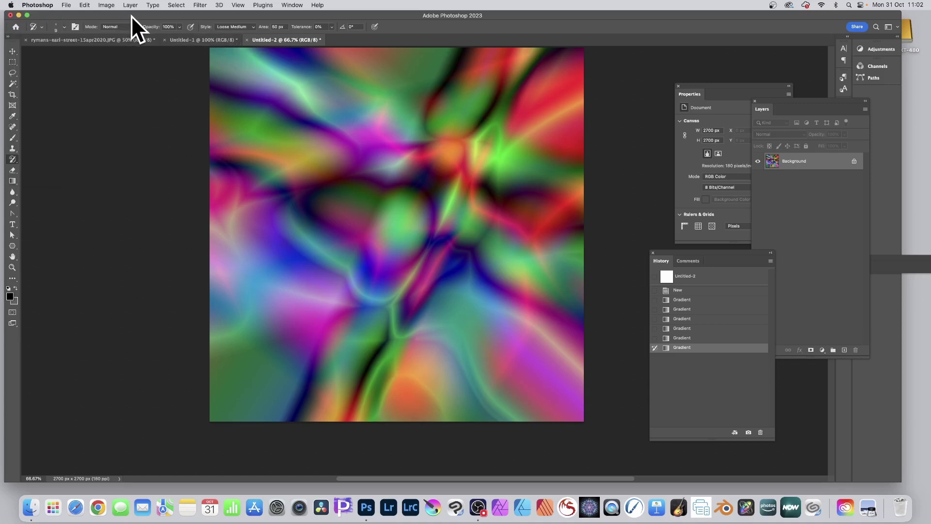
left_click(234, 27)
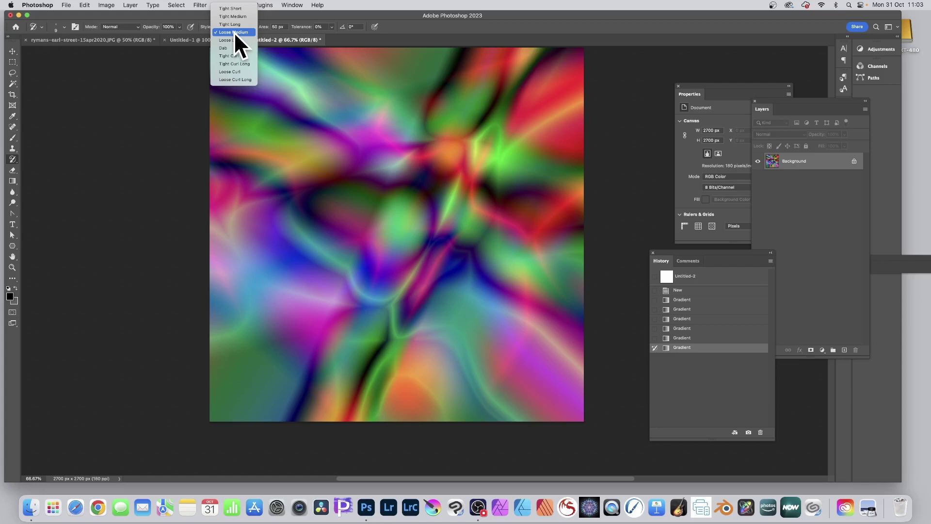
left_click(234, 31)
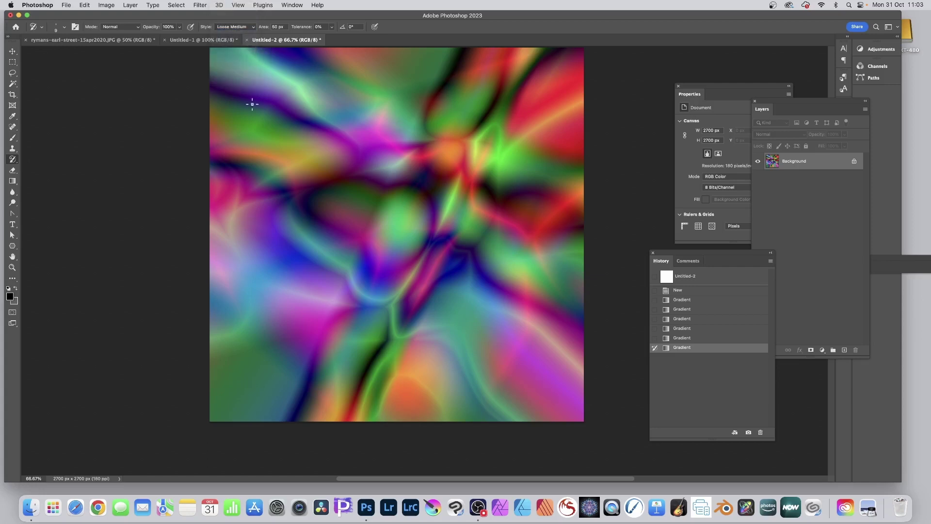
- Fill the canvas with solid black at 100% opacity via Edit > Fill
left_click(85, 5)
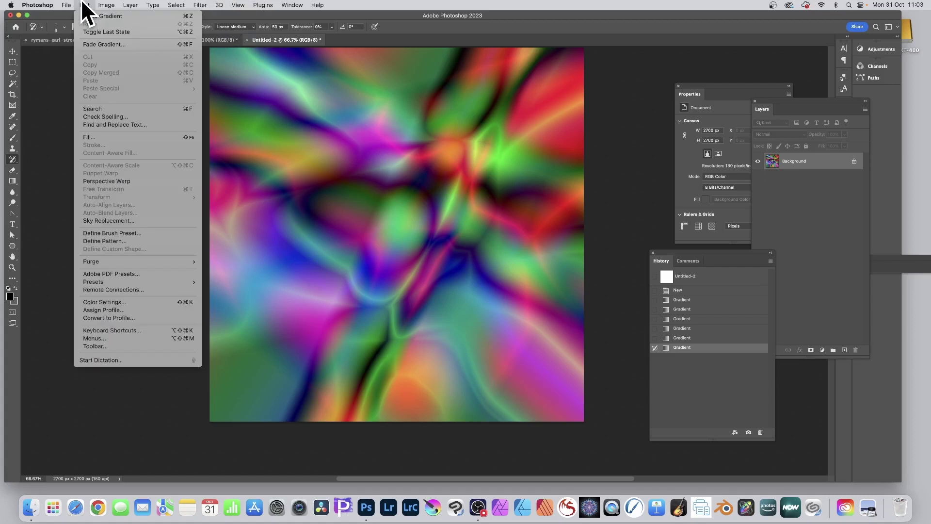
left_click(110, 136)
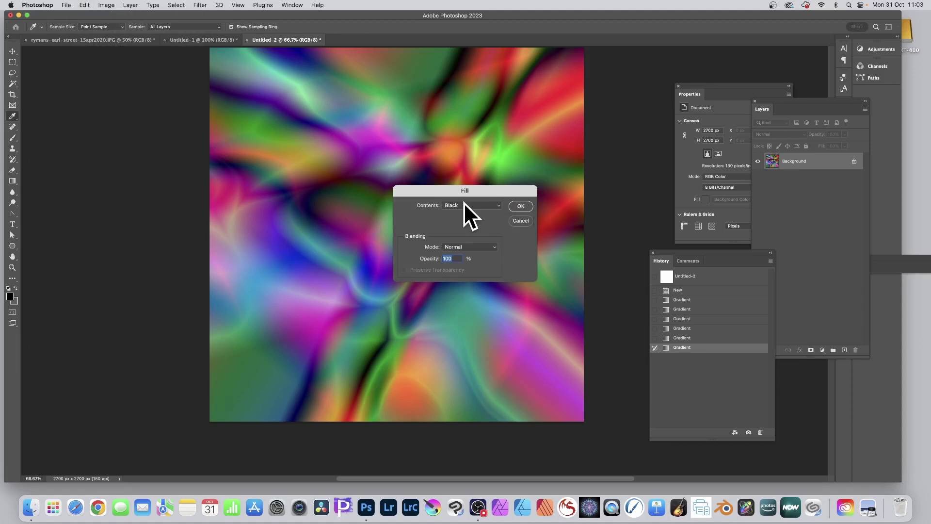
left_click(522, 206)
- Paint swirling multicolour Art History Brush strokes from the gradient state across the black canvas
key("y")
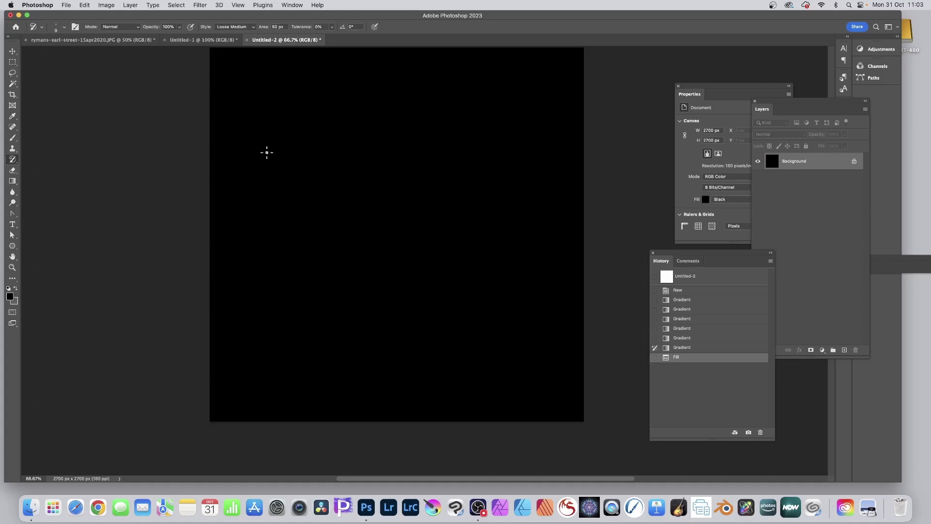
mouse_move(273, 86)
left_mouse_down()
mouse_move(320, 124)
mouse_move(315, 141)
mouse_move(341, 81)
mouse_move(383, 116)
mouse_move(428, 83)
mouse_move(494, 87)
mouse_move(543, 141)
mouse_move(463, 198)
mouse_move(464, 324)
mouse_move(388, 272)
mouse_move(534, 257)
mouse_move(193, 206)
mouse_move(367, 117)
left_mouse_up()
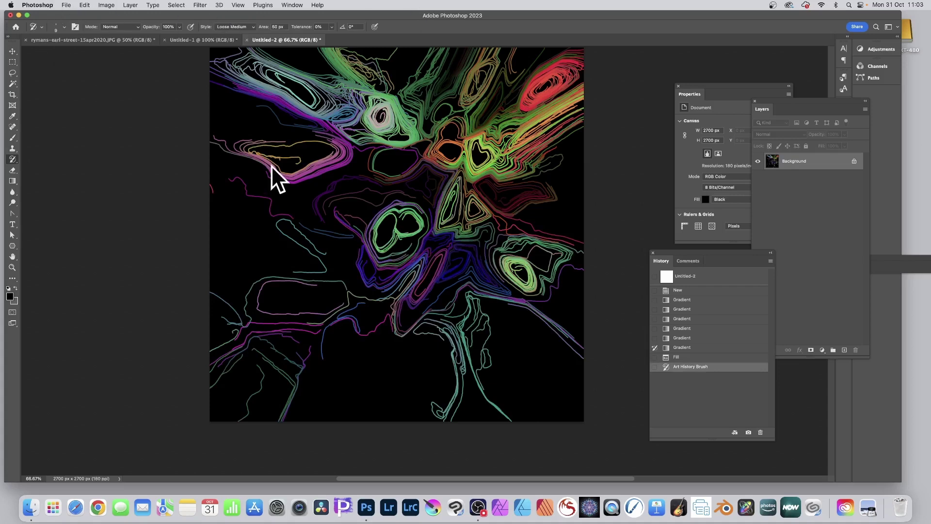
- Duplicate the image as Untitled-2 copy and smear loose strokes across its middle
left_click(106, 5)
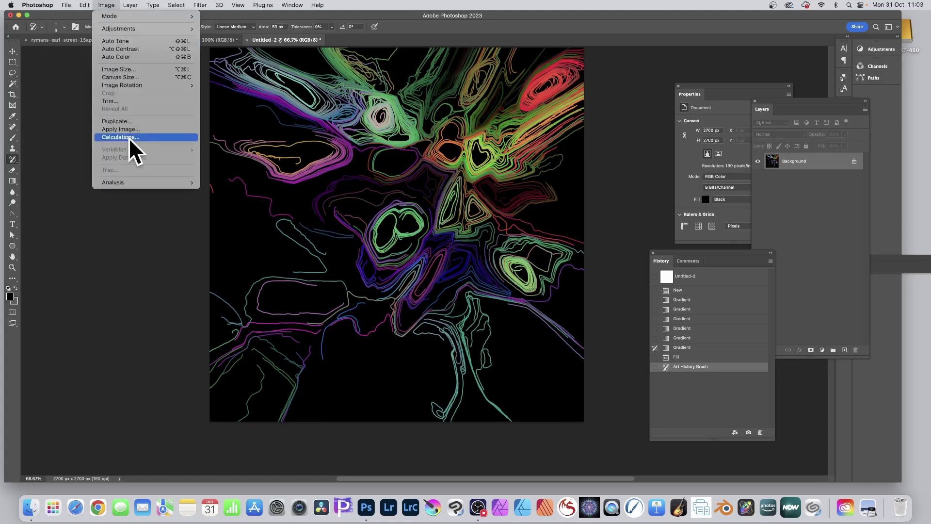
left_click(129, 121)
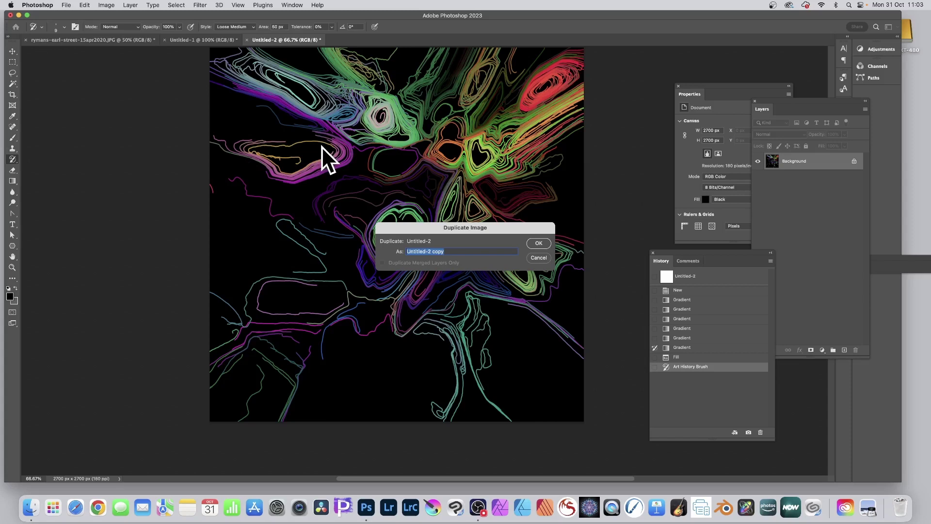
left_click(543, 245)
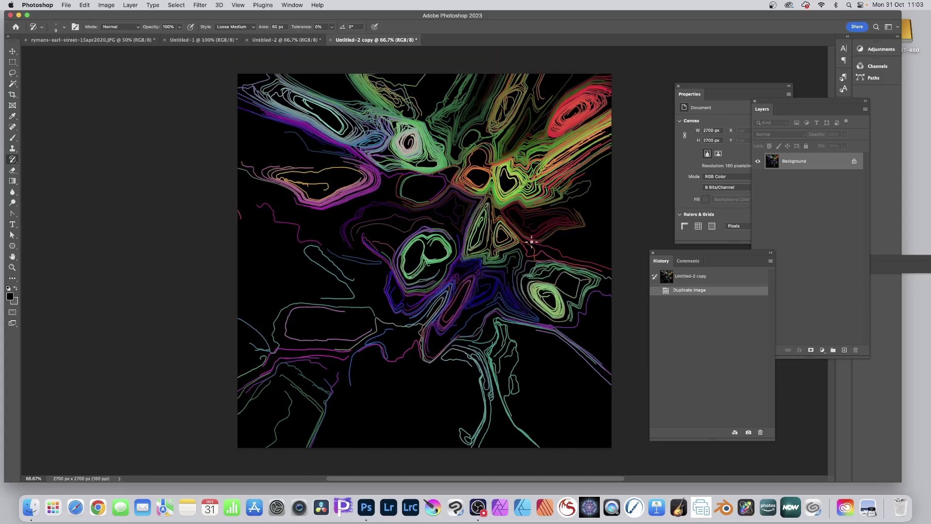
mouse_move(420, 175)
left_mouse_down()
mouse_move(379, 104)
mouse_move(377, 153)
mouse_move(359, 200)
mouse_move(411, 218)
mouse_move(397, 185)
mouse_move(460, 191)
mouse_move(483, 164)
mouse_move(426, 153)
mouse_move(427, 231)
mouse_move(455, 272)
mouse_move(412, 211)
mouse_move(403, 254)
mouse_move(356, 346)
mouse_move(325, 268)
mouse_move(270, 252)
mouse_move(354, 349)
mouse_move(519, 328)
mouse_move(459, 218)
mouse_move(405, 191)
mouse_move(546, 176)
mouse_move(397, 123)
left_mouse_up()
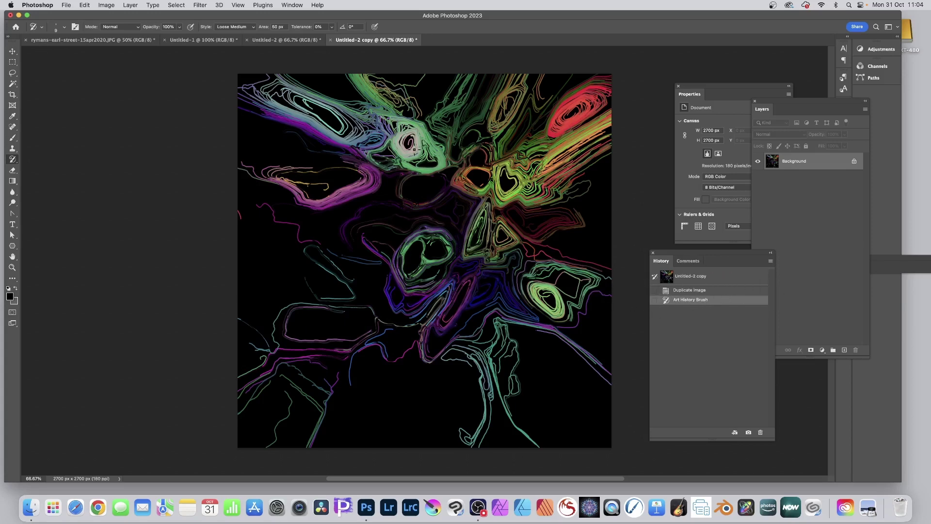
- Apply a Gaussian Blur with a 4.6-pixel radius to the copy
left_click(200, 3)
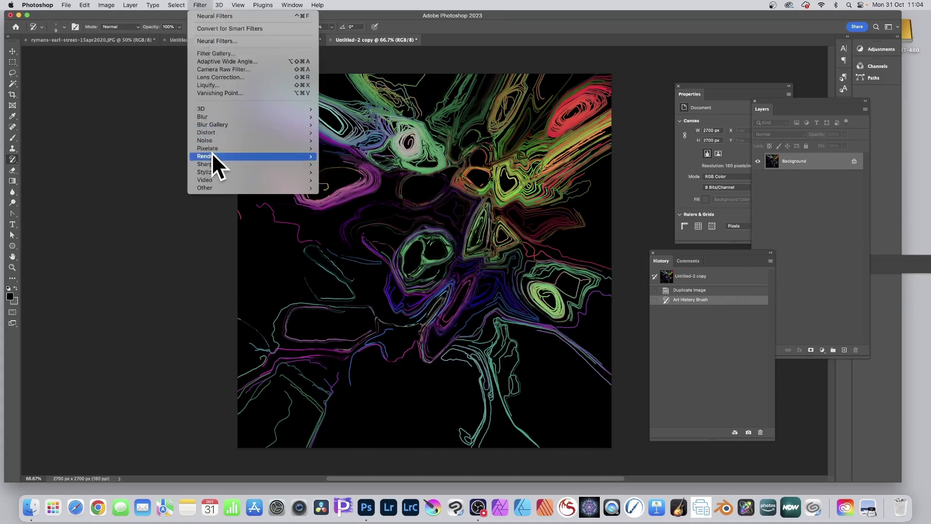
mouse_move(224, 133)
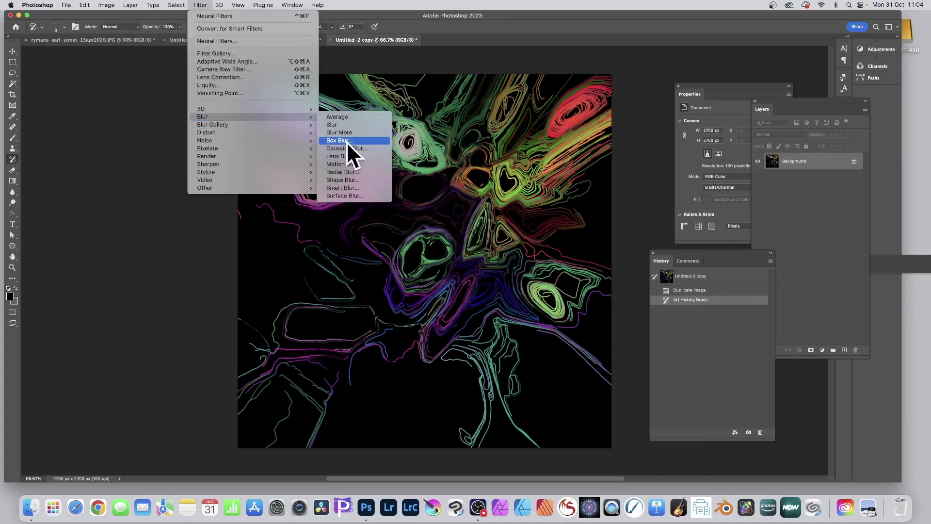
left_click(345, 147)
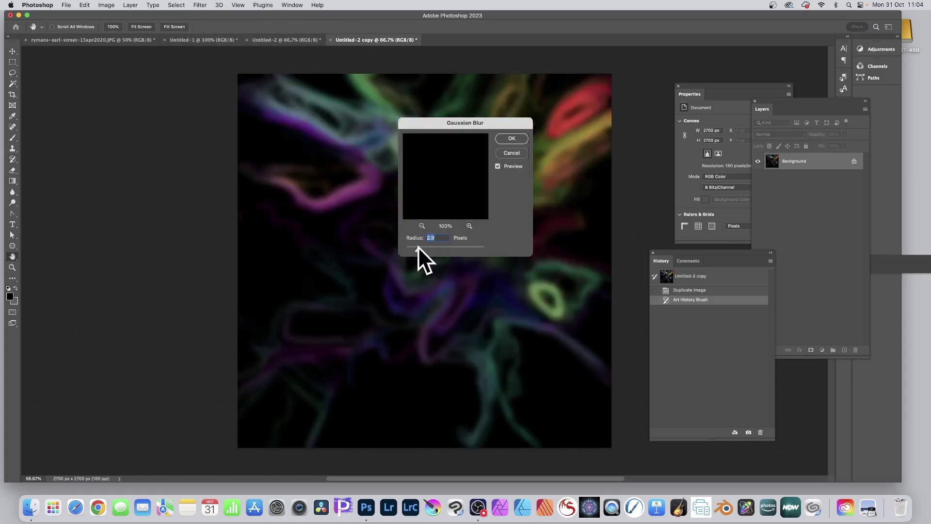
left_click_drag(424, 247, 427, 248)
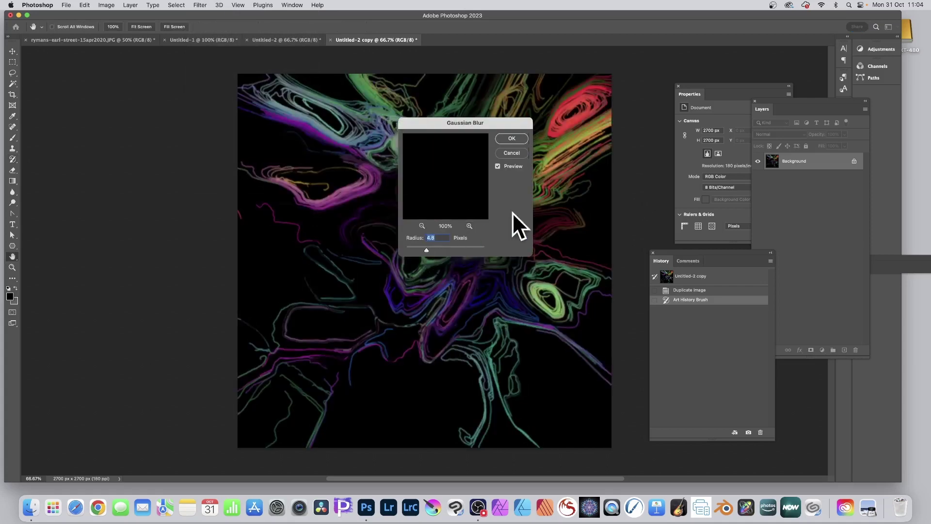
left_click(513, 138)
- In Untitled-2, paint tangled Art History Brush contour strokes, sampling later ones from the third Gradient state
left_click(293, 40)
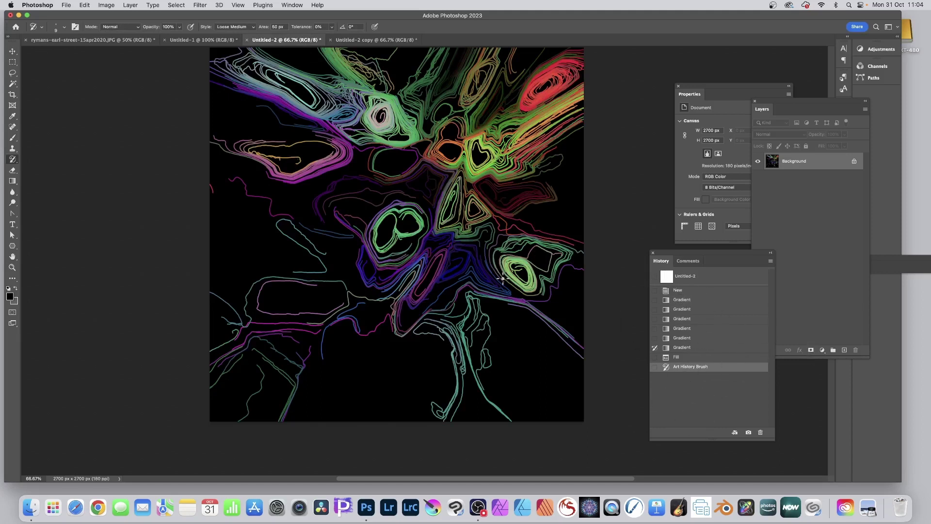
mouse_move(286, 153)
left_mouse_down()
mouse_move(300, 228)
mouse_move(326, 246)
mouse_move(255, 270)
mouse_move(386, 382)
mouse_move(312, 327)
mouse_move(352, 296)
mouse_move(452, 348)
mouse_move(425, 253)
mouse_move(519, 257)
mouse_move(534, 215)
mouse_move(532, 207)
mouse_move(460, 219)
mouse_move(406, 135)
mouse_move(402, 190)
mouse_move(412, 150)
mouse_move(352, 205)
mouse_move(317, 202)
mouse_move(403, 180)
left_mouse_up()
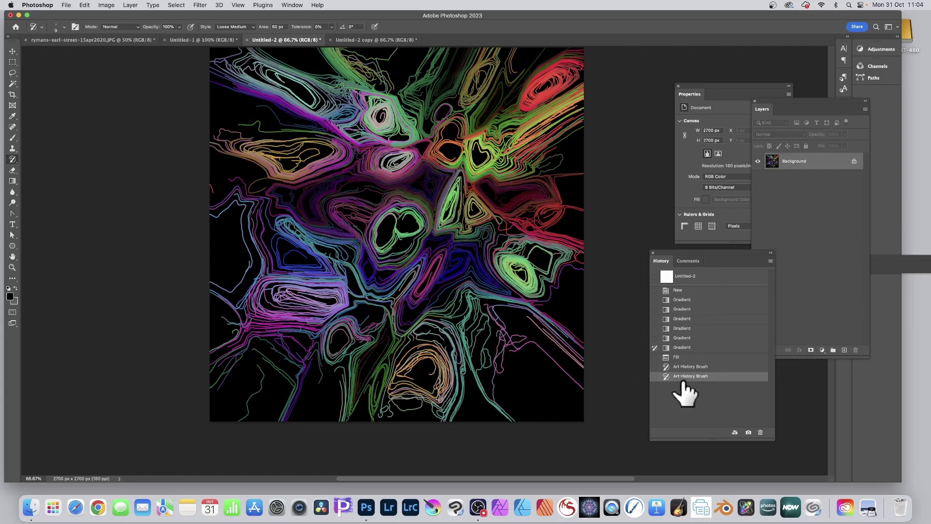
left_click(654, 319)
mouse_move(416, 191)
left_mouse_down()
mouse_move(402, 160)
mouse_move(427, 184)
mouse_move(394, 157)
left_mouse_up()
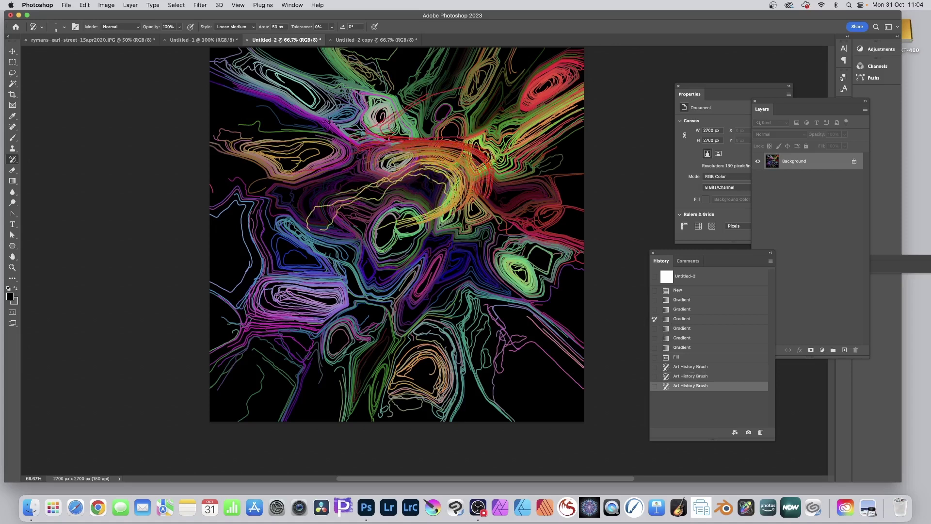
right_click(386, 86)
key("Escape")
mouse_move(246, 121)
left_mouse_down()
mouse_move(228, 88)
mouse_move(386, 92)
mouse_move(475, 194)
mouse_move(533, 203)
mouse_move(461, 330)
mouse_move(354, 305)
mouse_move(291, 379)
mouse_move(248, 393)
mouse_move(199, 247)
mouse_move(327, 231)
mouse_move(378, 204)
mouse_move(446, 187)
left_mouse_up()
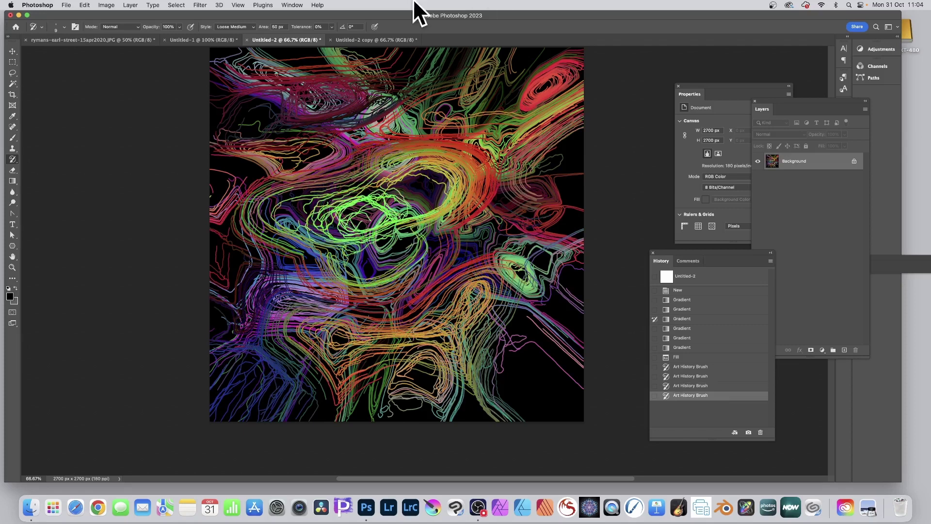
- Apply the Stylize > Oil Paint filter to the Untitled-2 contour strokes
left_click(200, 6)
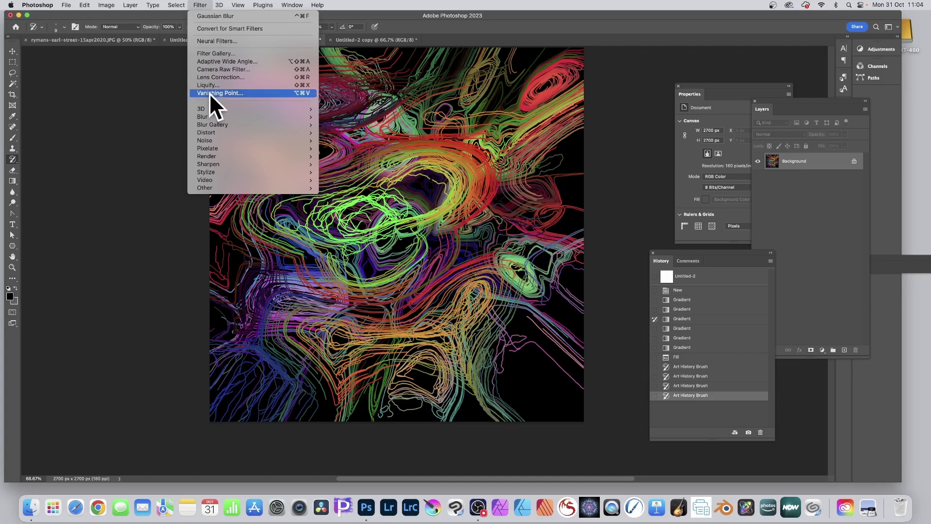
mouse_move(220, 171)
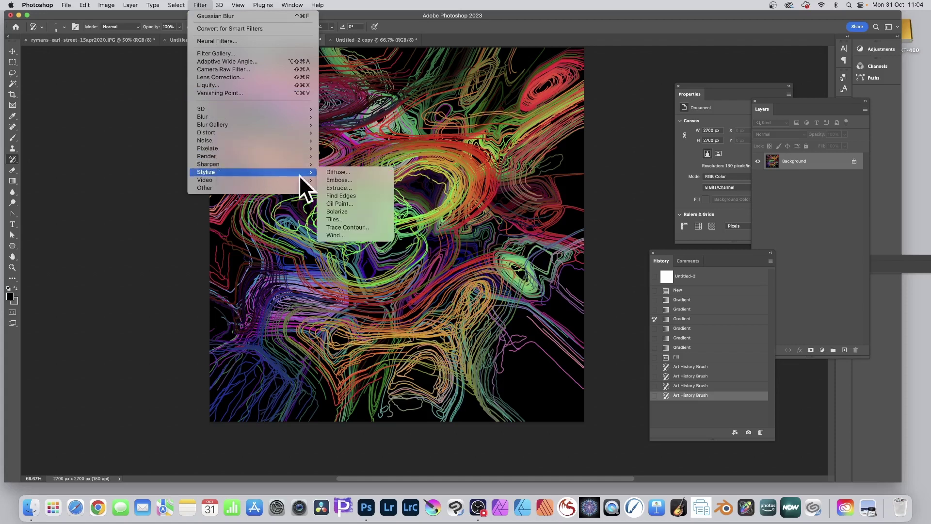
left_click(368, 203)
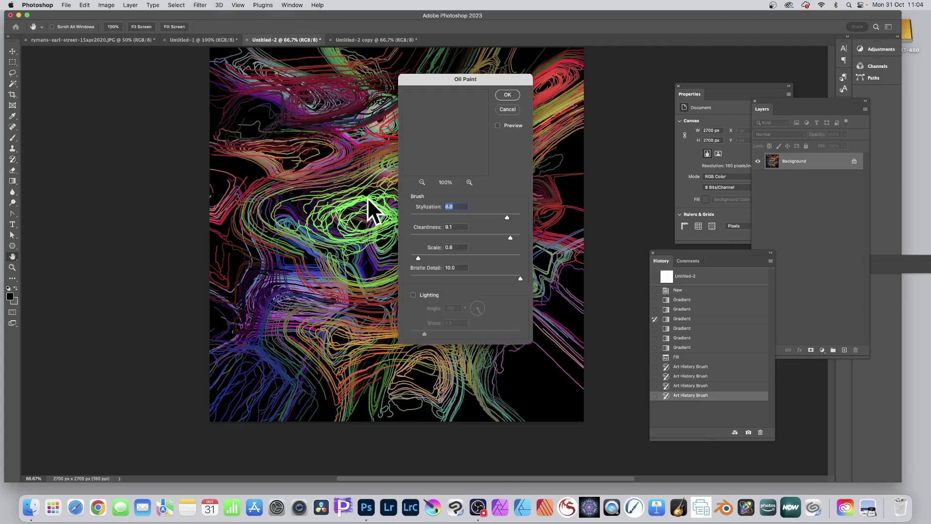
left_click(504, 93)
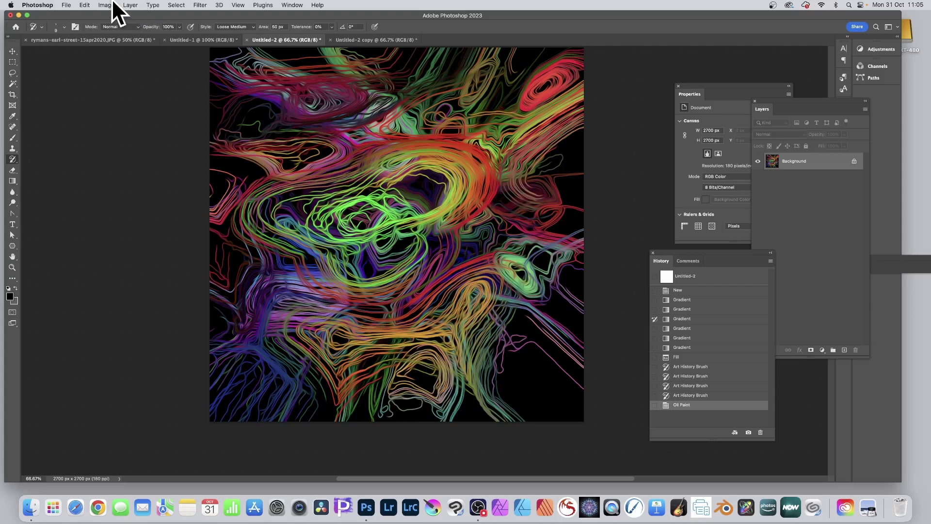
- Duplicate the image as Untitled-2 copy 2 and repaint its centre and upper centre with history strokes
left_click(112, 5)
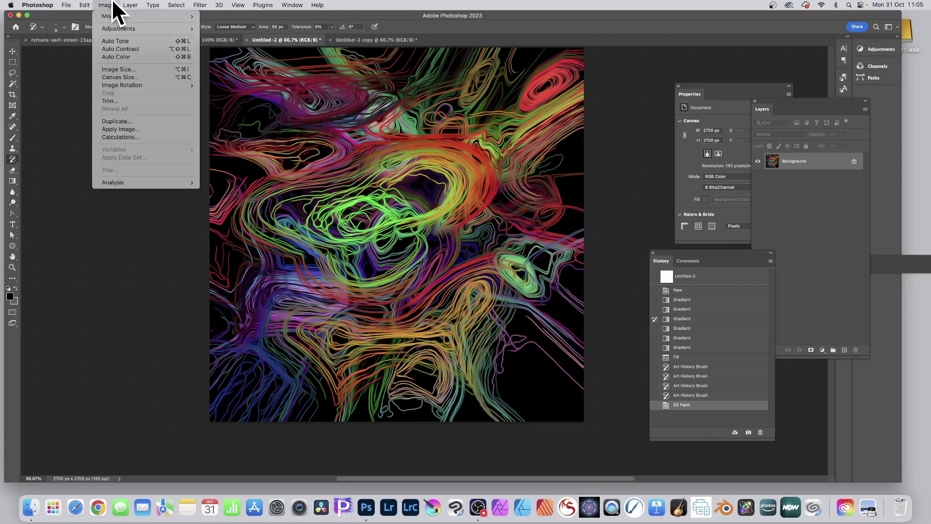
left_click(123, 122)
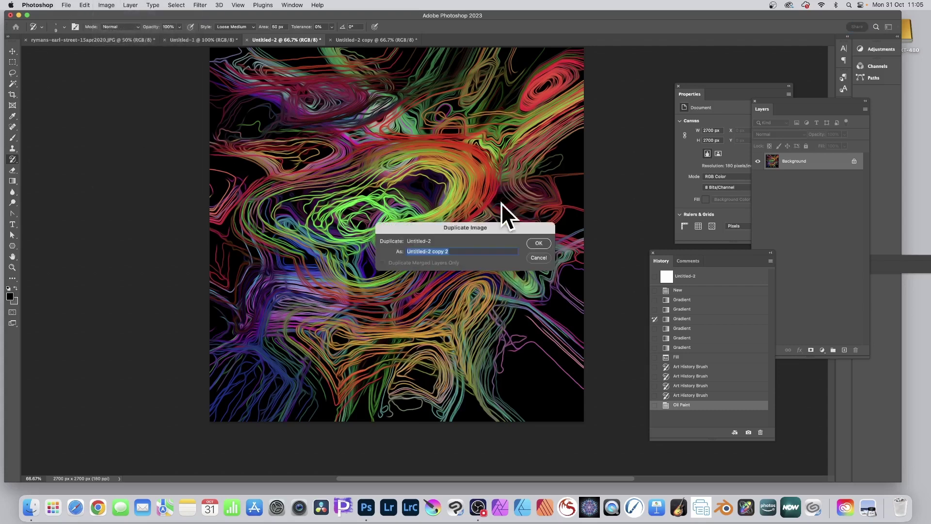
left_click(538, 243)
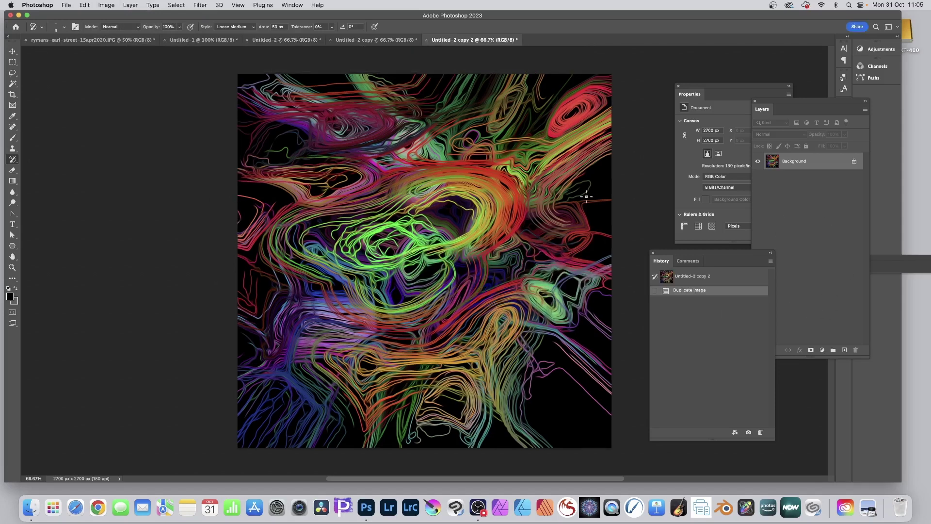
mouse_move(442, 154)
left_mouse_down()
mouse_move(417, 223)
mouse_move(369, 194)
mouse_move(340, 233)
left_mouse_up()
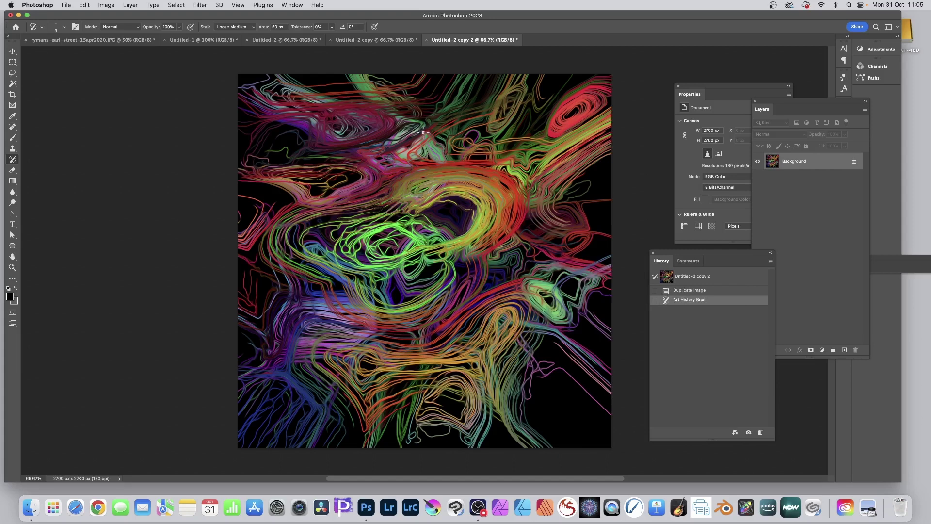
mouse_move(424, 135)
left_mouse_down()
mouse_move(509, 175)
mouse_move(484, 140)
mouse_move(499, 204)
mouse_move(399, 292)
mouse_move(351, 245)
mouse_move(434, 315)
mouse_move(409, 305)
mouse_move(370, 241)
mouse_move(424, 309)
mouse_move(356, 243)
mouse_move(405, 323)
mouse_move(446, 323)
left_mouse_up()
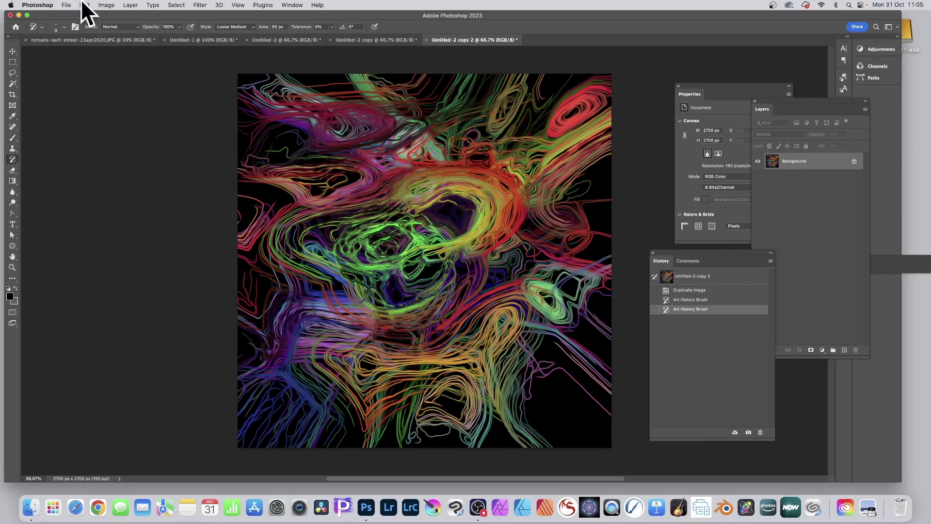
- In Untitled-2, paint green swirling Art History Brush strokes sourced from the second Gradient state
left_click(371, 39)
left_click(286, 42)
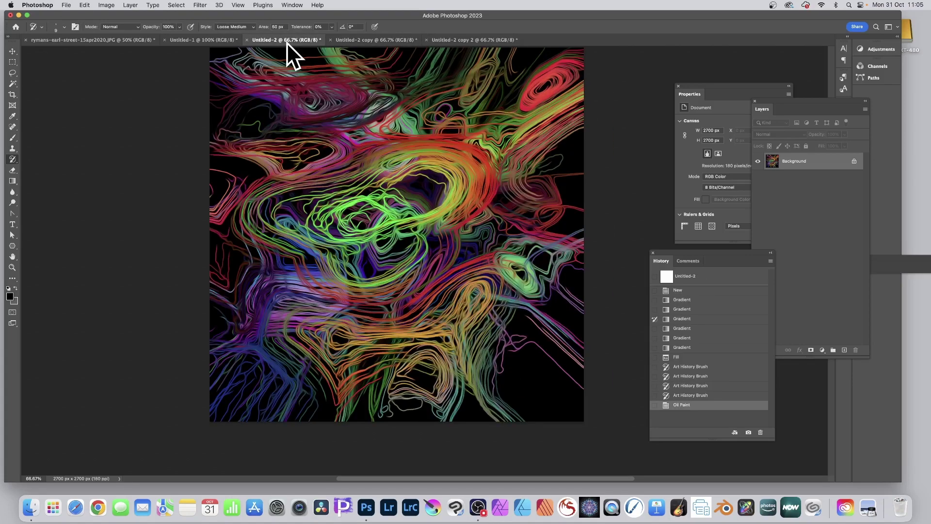
left_click(654, 309)
mouse_move(436, 194)
left_mouse_down()
mouse_move(369, 175)
mouse_move(378, 272)
mouse_move(255, 164)
left_mouse_up()
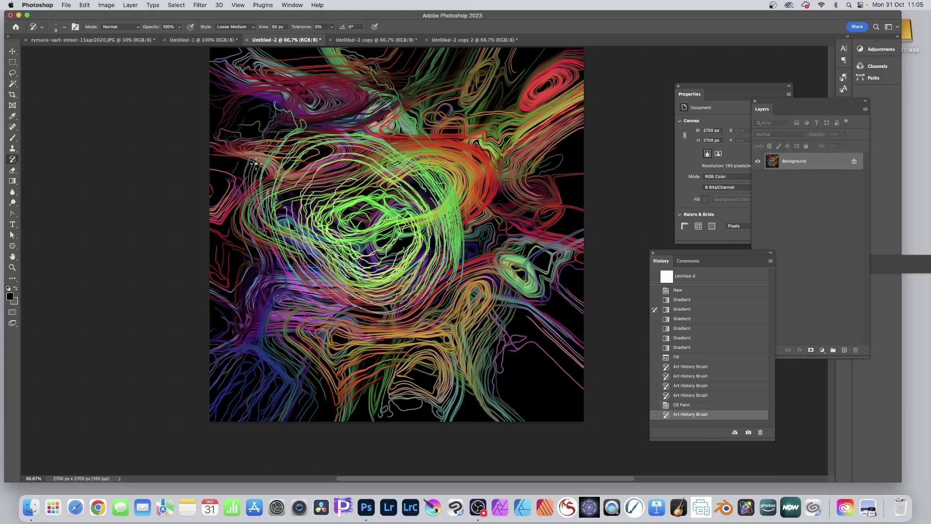
right_click(296, 345)
left_click(504, 134)
mouse_move(504, 134)
left_mouse_down()
mouse_move(495, 175)
mouse_move(565, 321)
mouse_move(514, 338)
mouse_move(322, 289)
mouse_move(272, 337)
mouse_move(225, 335)
left_mouse_up()
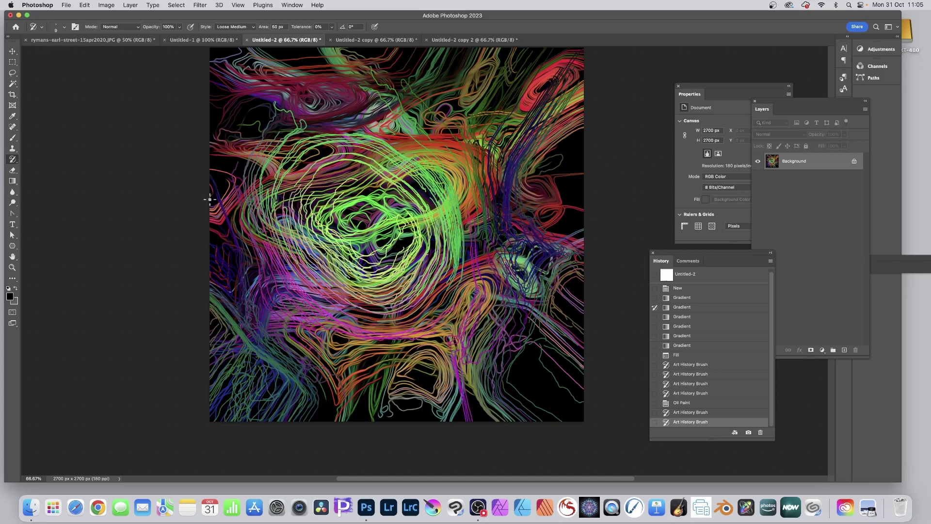
mouse_move(210, 199)
left_mouse_down()
mouse_move(262, 112)
mouse_move(325, 165)
left_mouse_up()
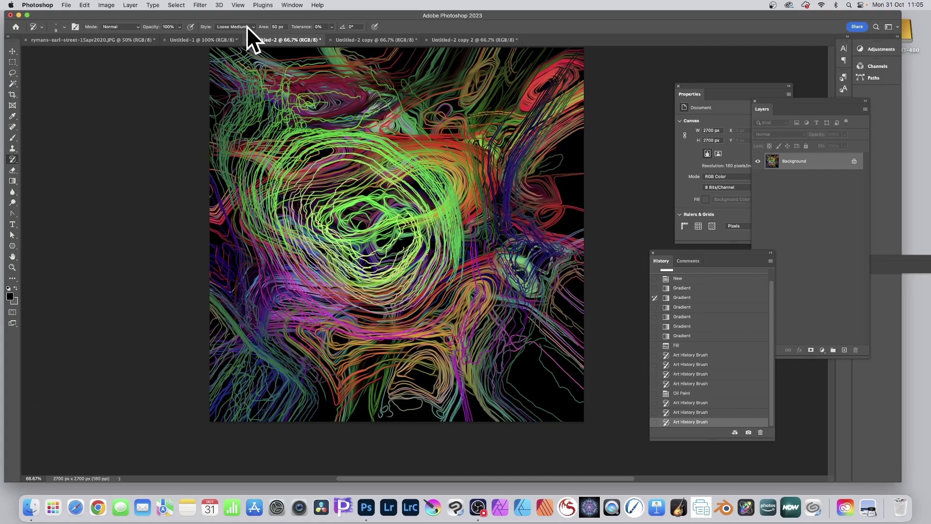
- Return to the Untitled-2 copy 2 document
left_click(187, 40)
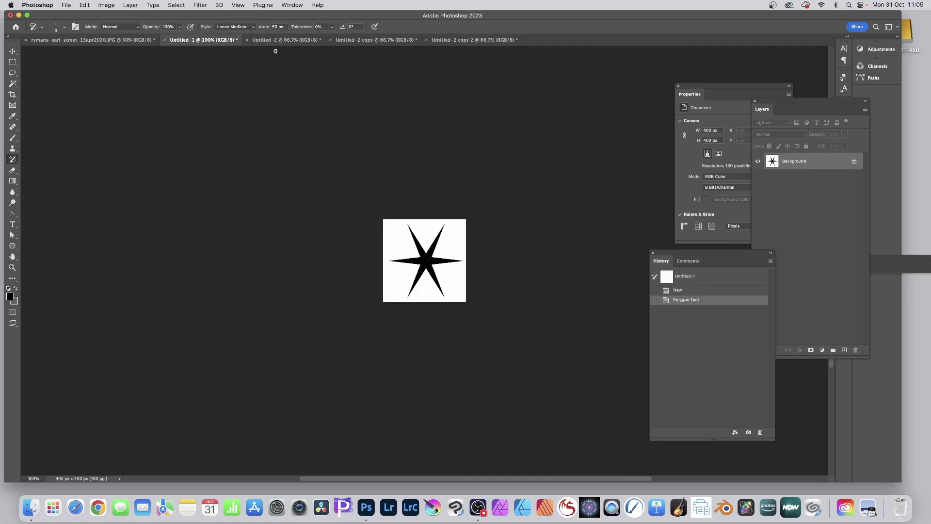
left_click(286, 39)
left_click(397, 41)
left_click(461, 41)
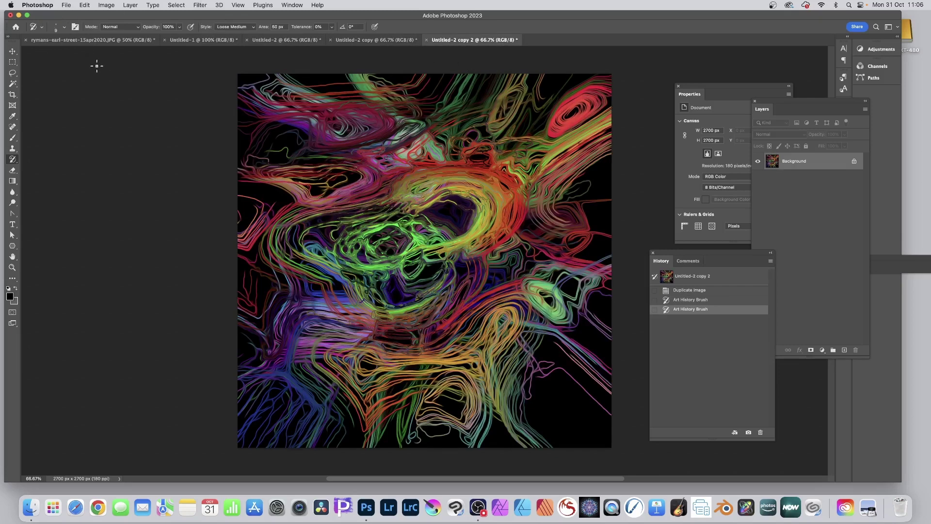
- Open Filter > Neural Filters on the rymans-earl-street photograph
left_click(52, 40)
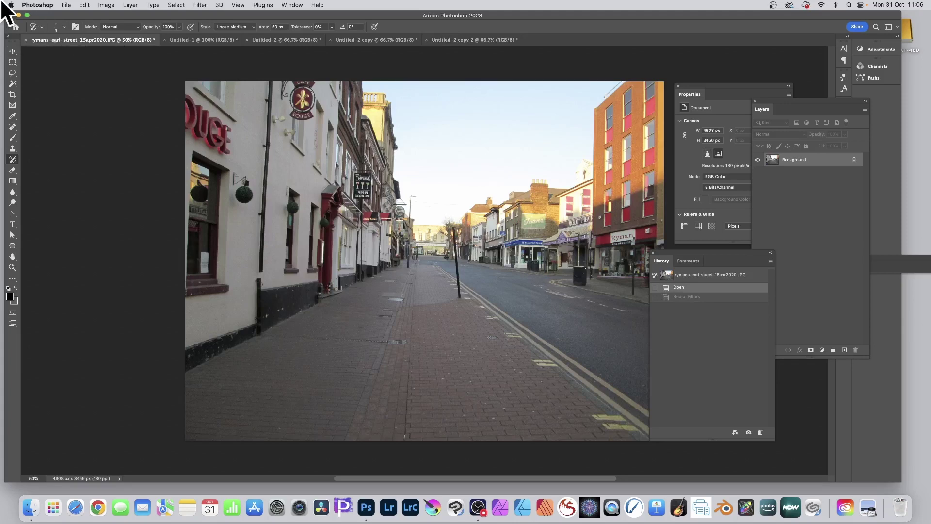
left_click(204, 4)
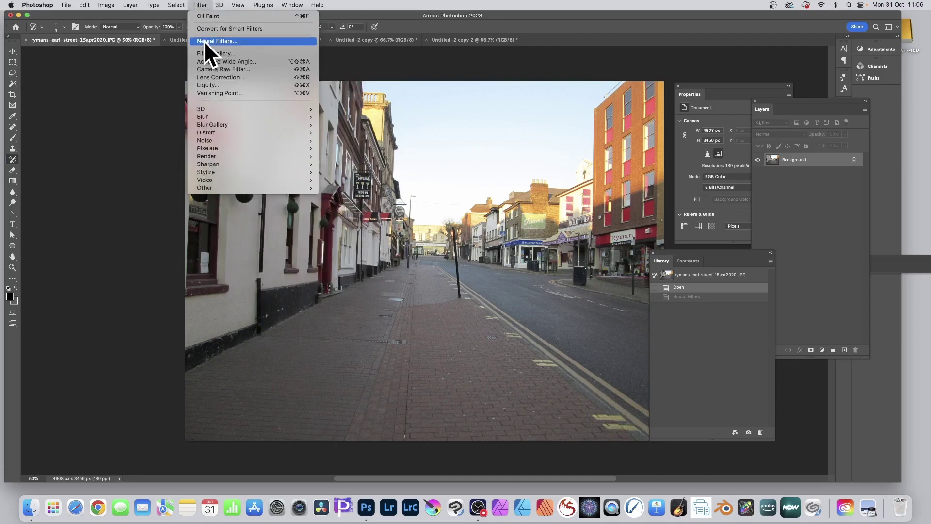
left_click(203, 40)
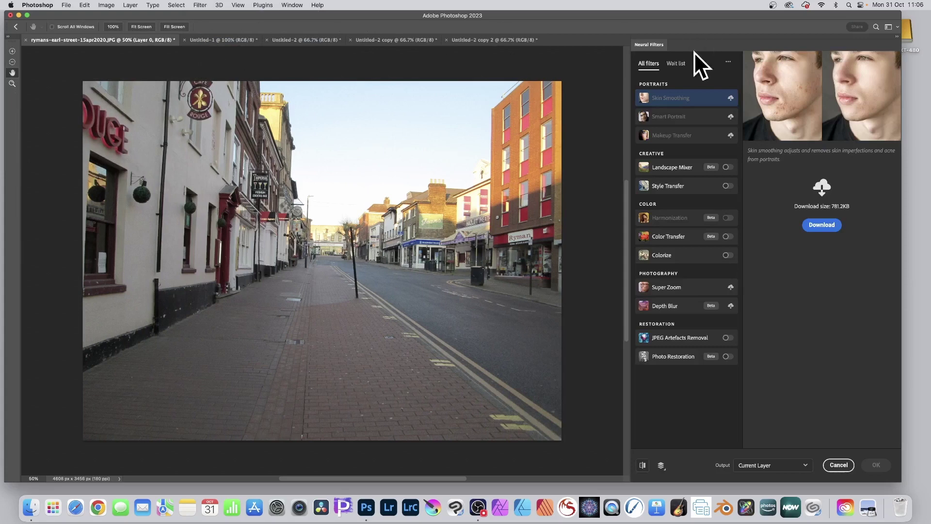
left_click(675, 64)
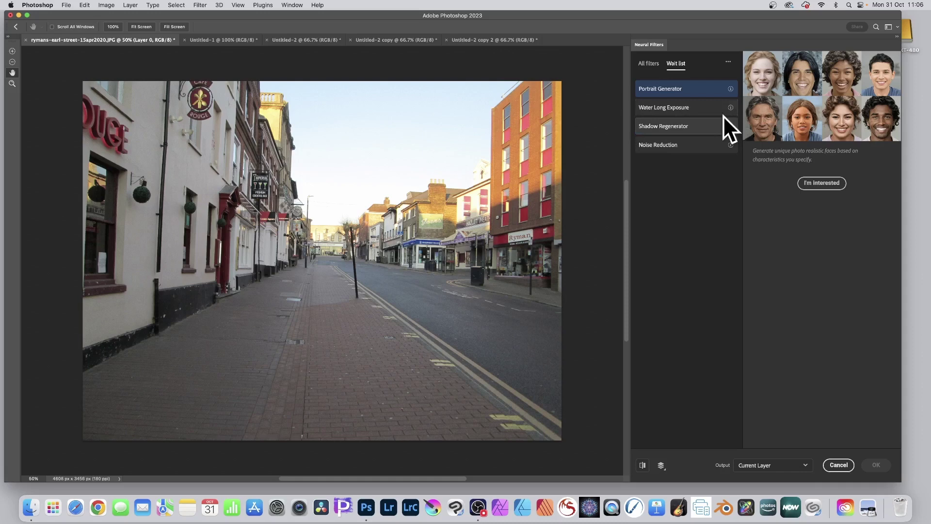
left_click(648, 64)
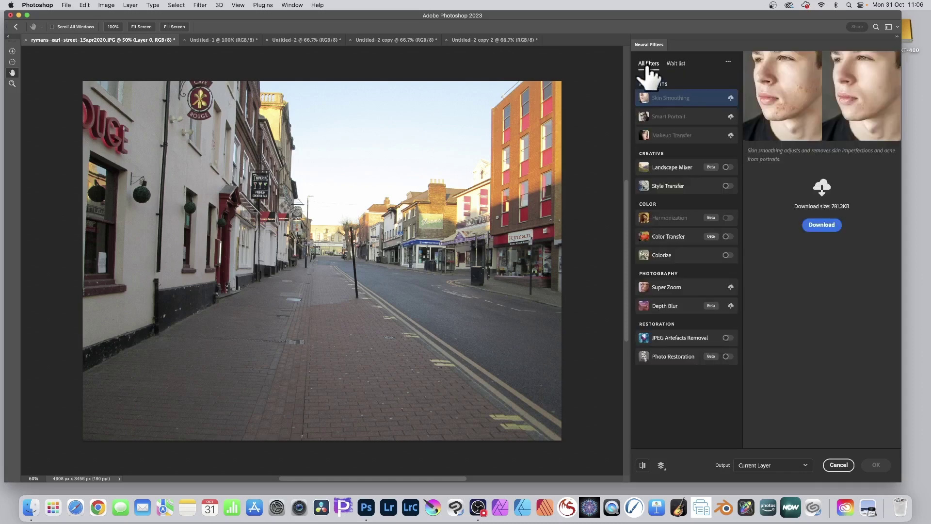
- Turn on Style Transfer with the Untitled-1 star as its custom reference image
left_click(680, 191)
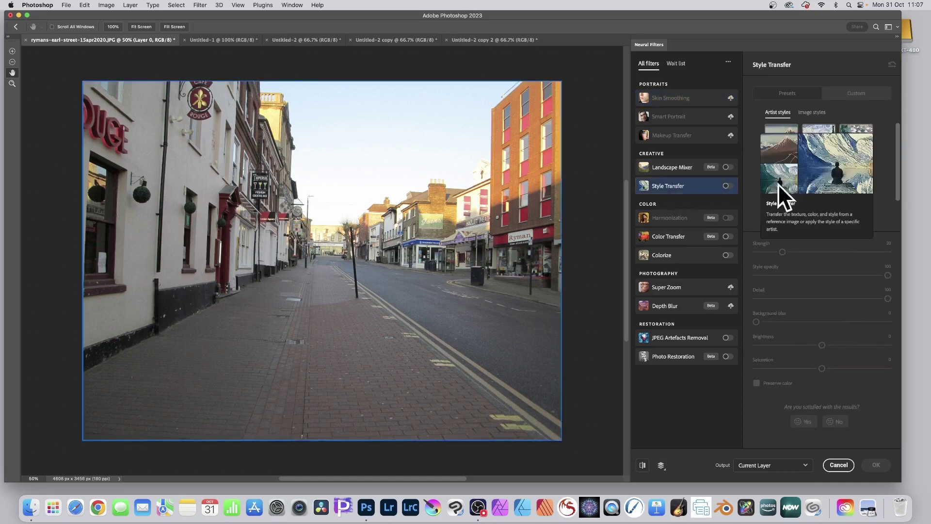
scroll(872, 160, "down", 2)
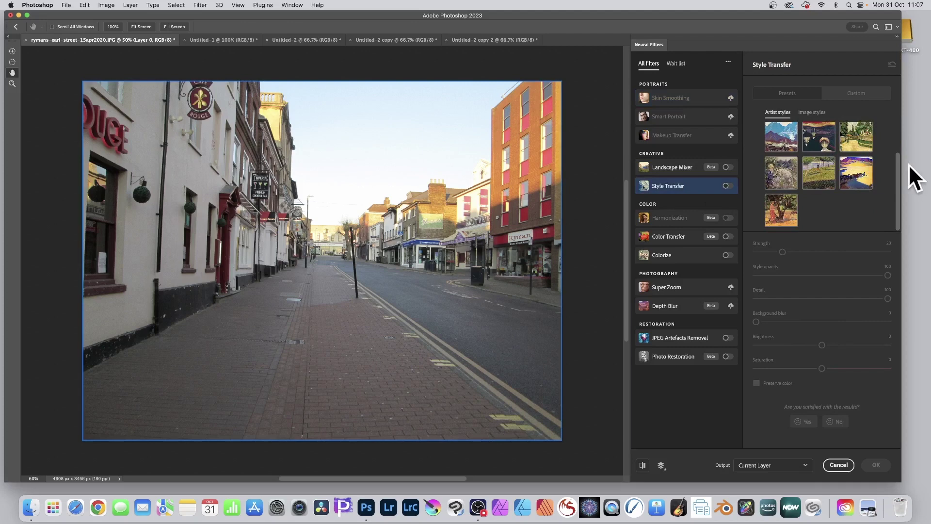
left_click(728, 186)
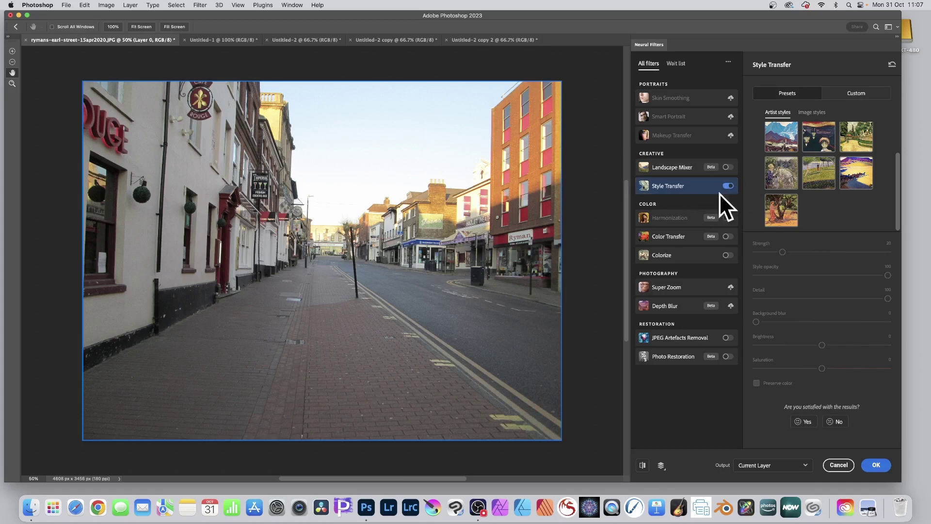
left_click(852, 95)
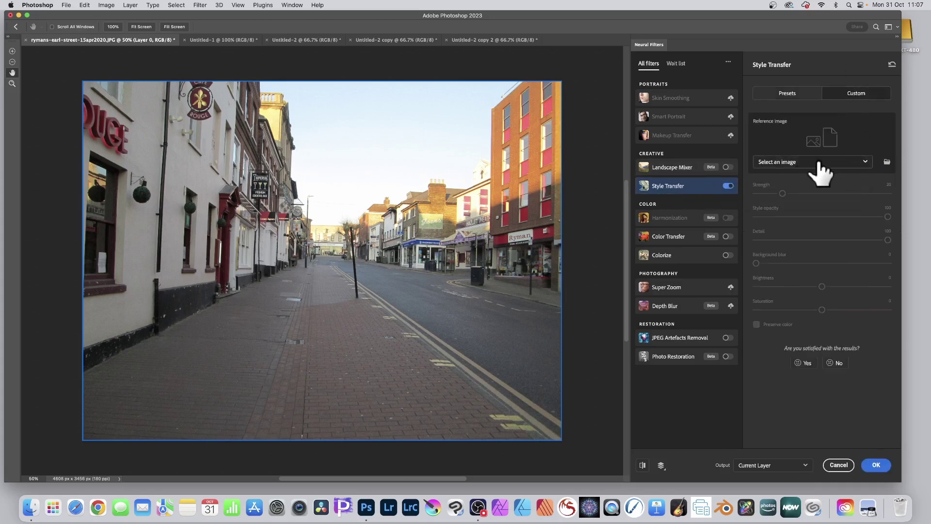
left_click(863, 158)
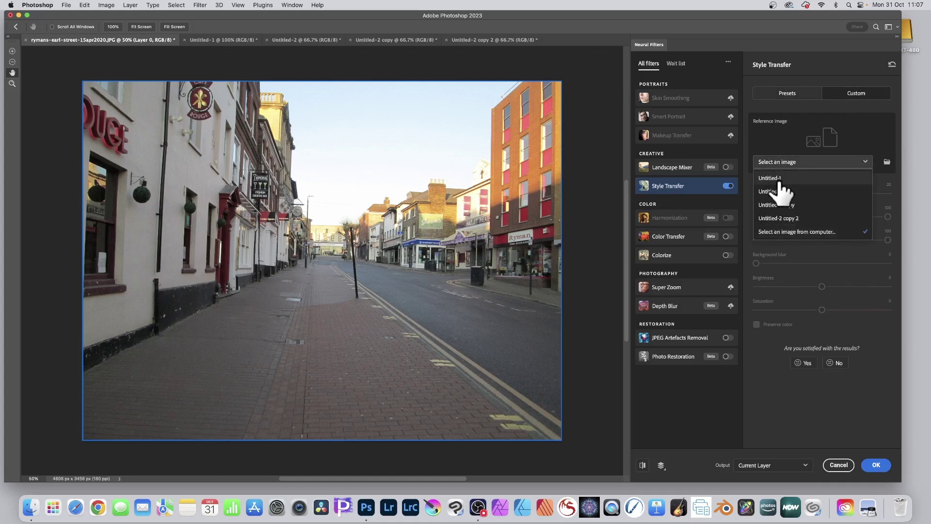
left_click(783, 178)
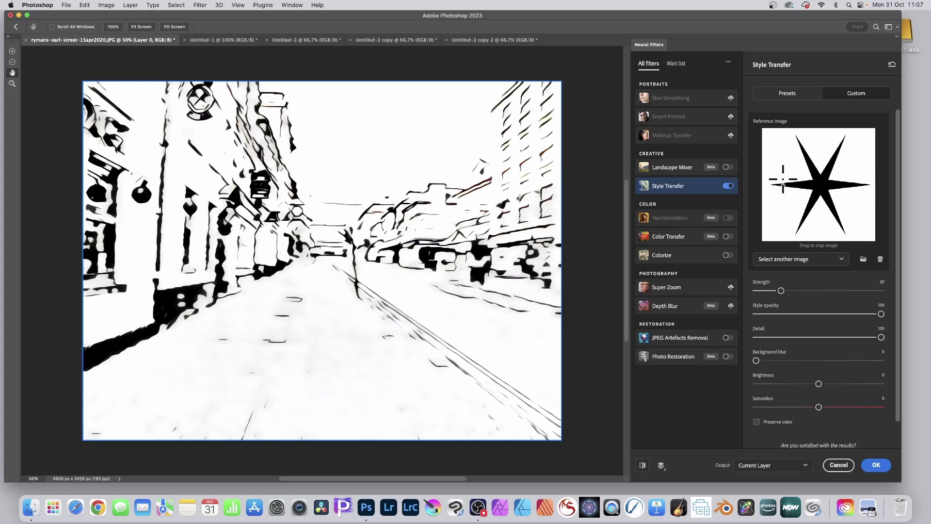
- Switch the Style Transfer reference image to Untitled-2
left_click(808, 258)
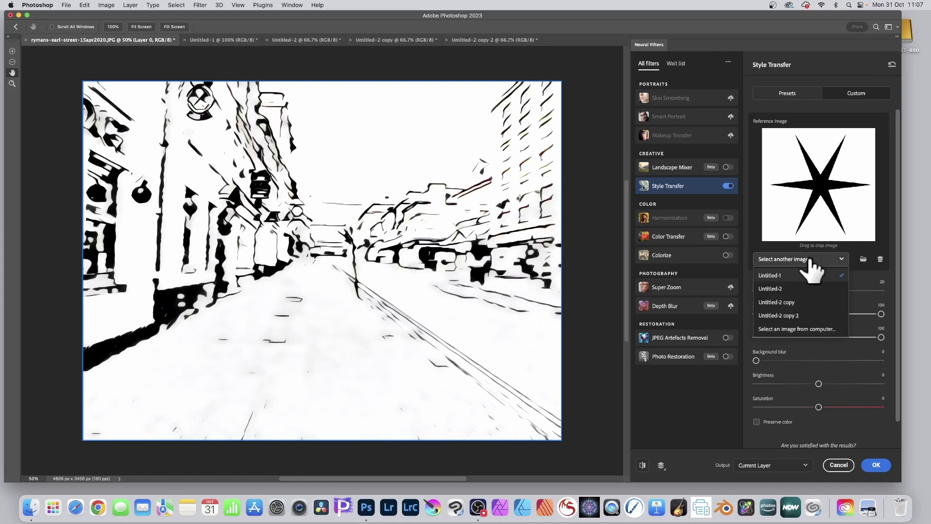
left_click(774, 290)
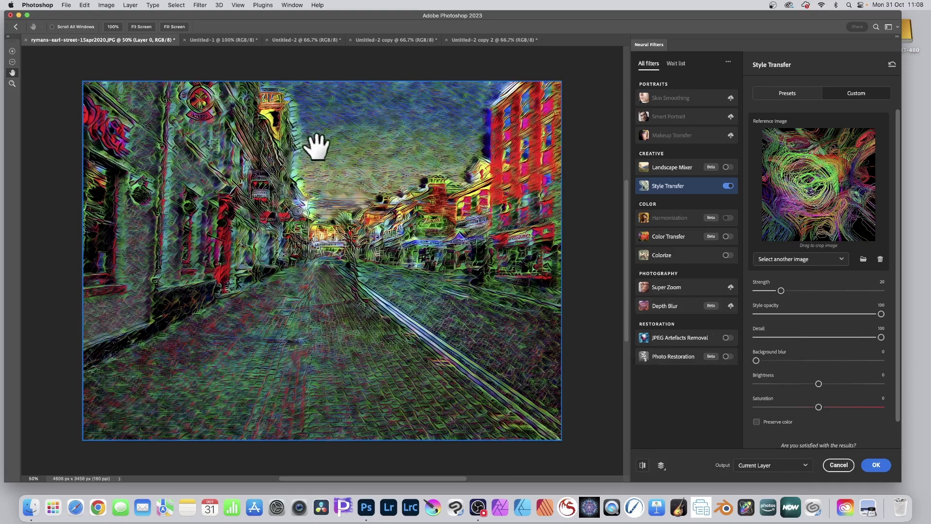
- Switch the Style Transfer reference image to Untitled-2 copy
left_click(799, 260)
left_click(785, 302)
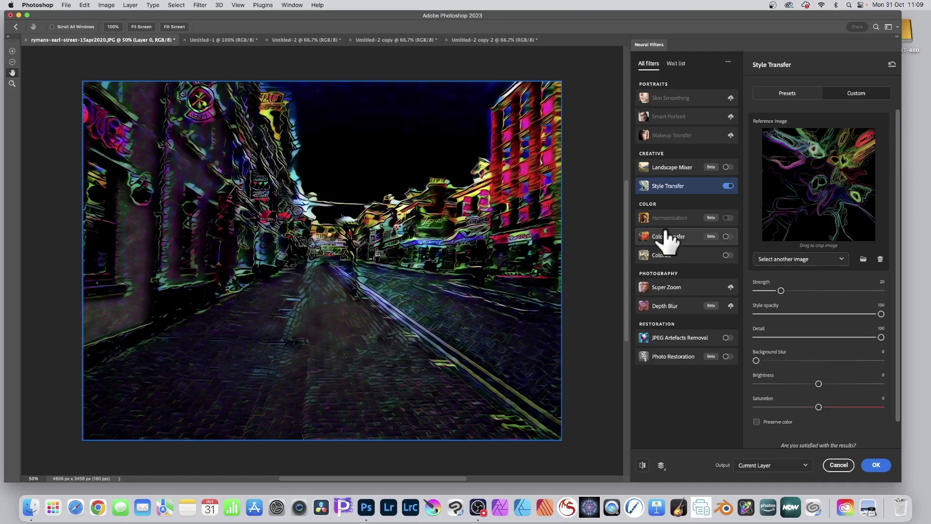
mouse_move(662, 232)
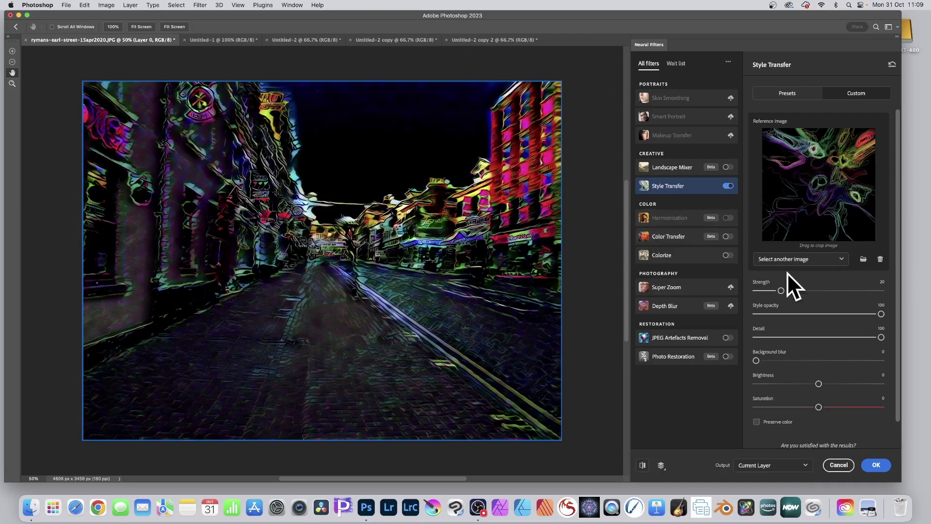
- Choose Untitled-2 copy 2 as the Style Transfer reference image
left_click(793, 260)
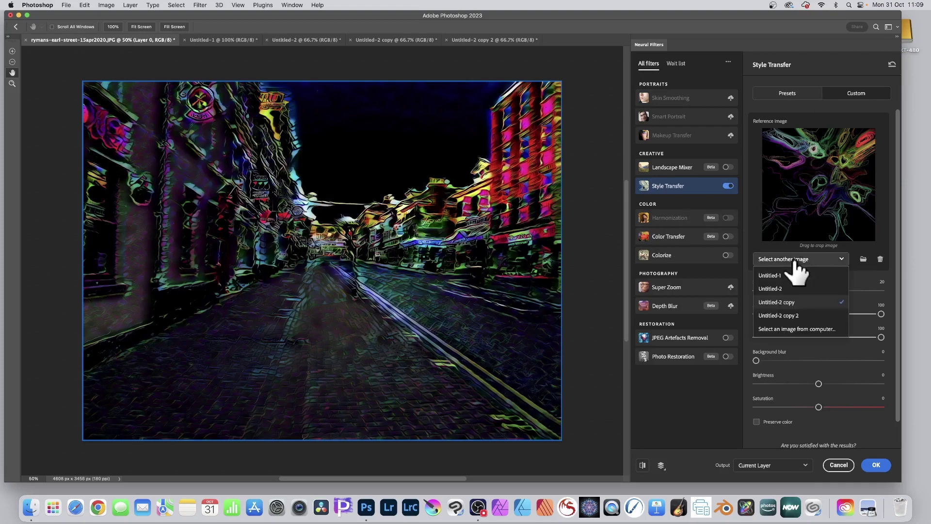
left_click(793, 316)
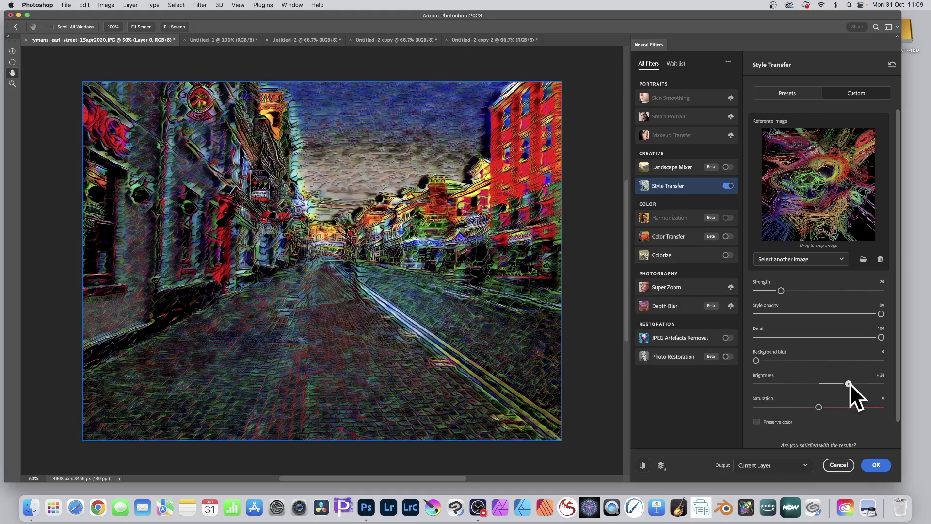
- Set Saturation to +17 and crop the reference thumbnail to a thin vertical strip
left_click_drag(831, 406, 842, 406)
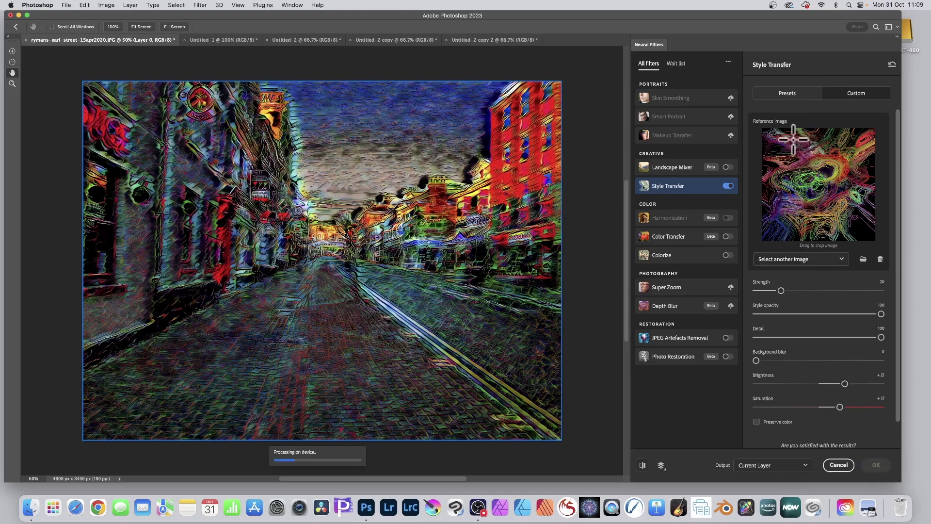
left_click_drag(794, 140, 802, 231)
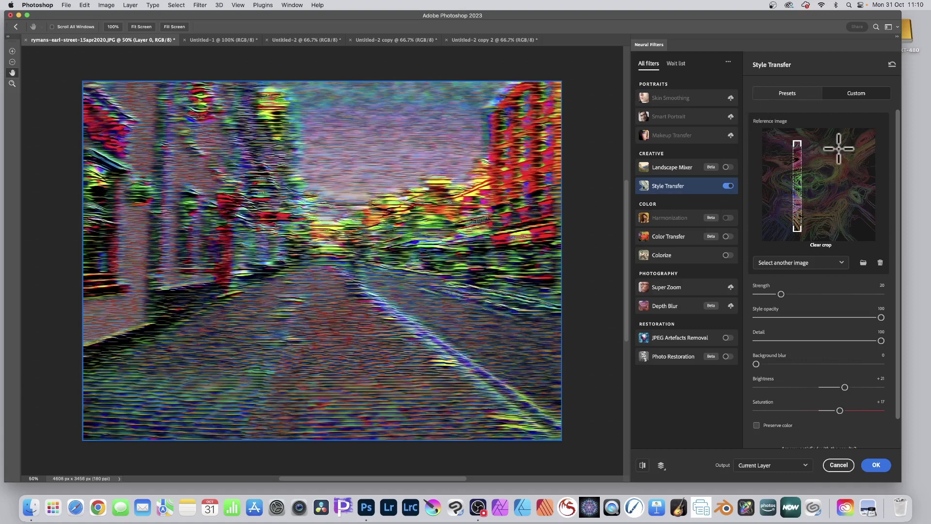
- Output the Style Transfer result as a new document, Untitled-3
left_click(759, 465)
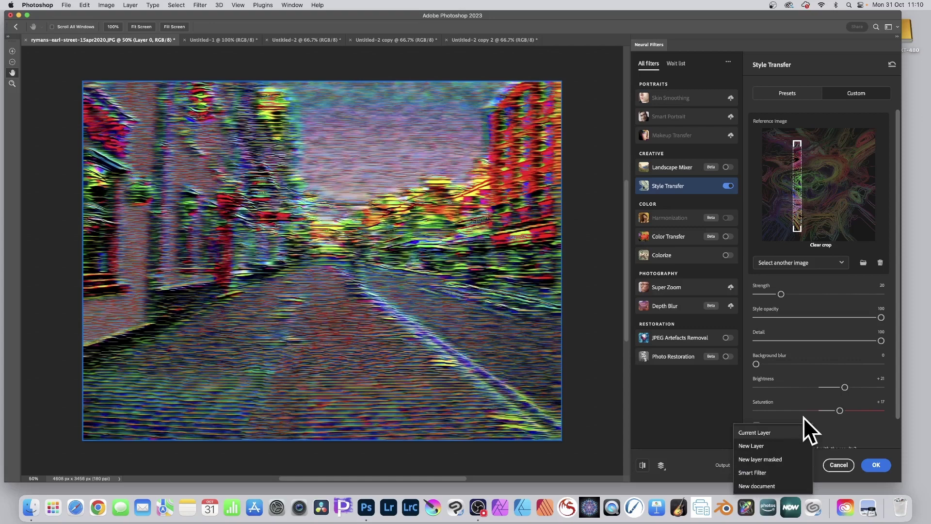
left_click(760, 486)
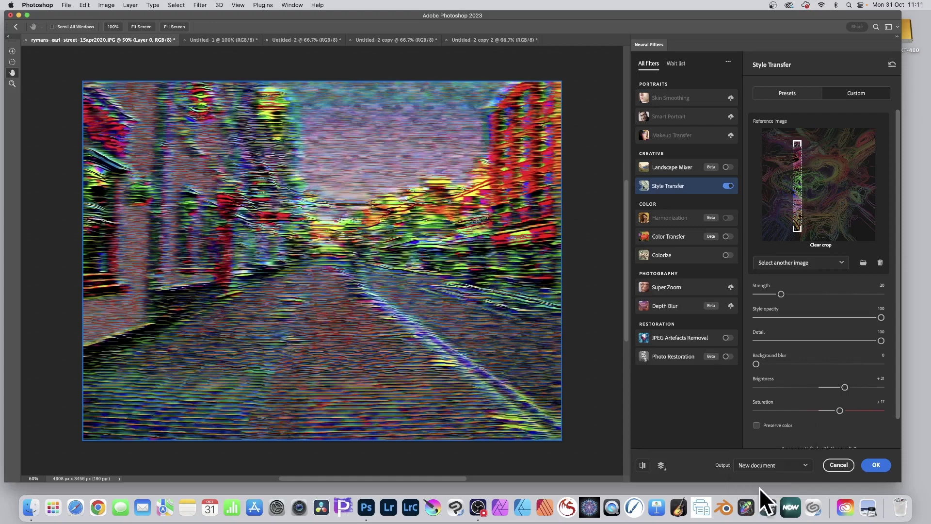
left_click(875, 464)
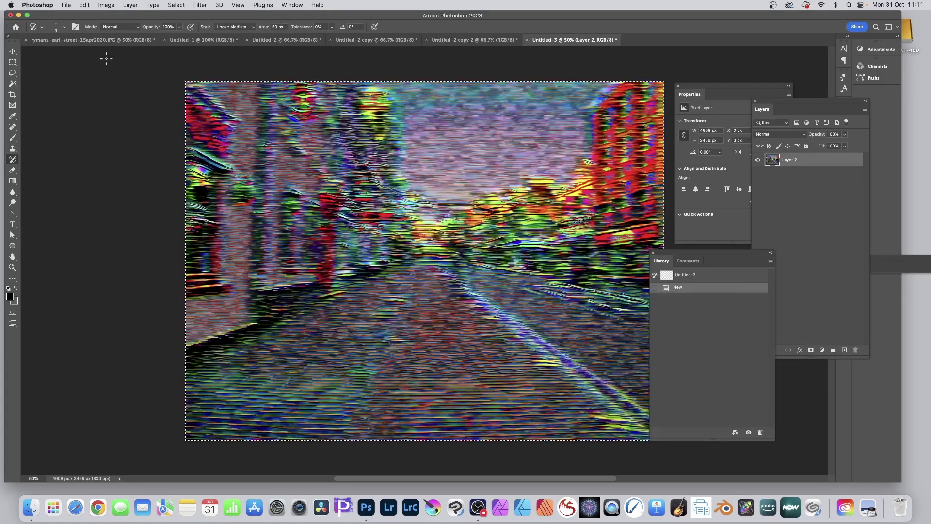
- Compare Untitled-3 with the original street photo, ending on the street photo
left_click(103, 40)
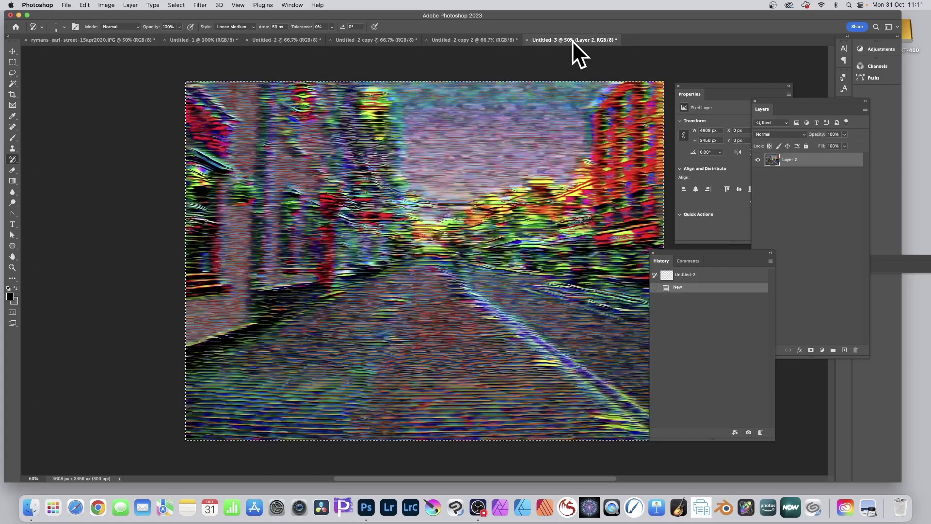
left_click(572, 41)
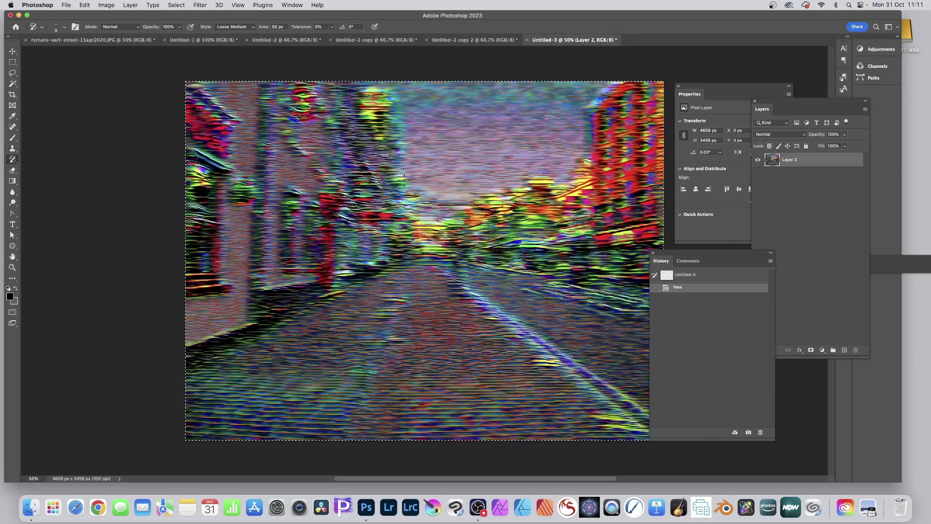
left_click(120, 40)
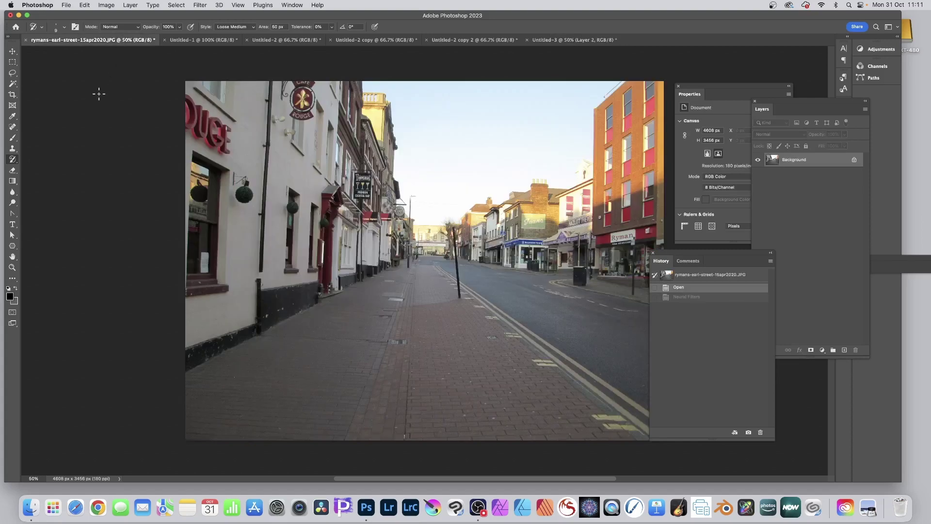
left_click(208, 4)
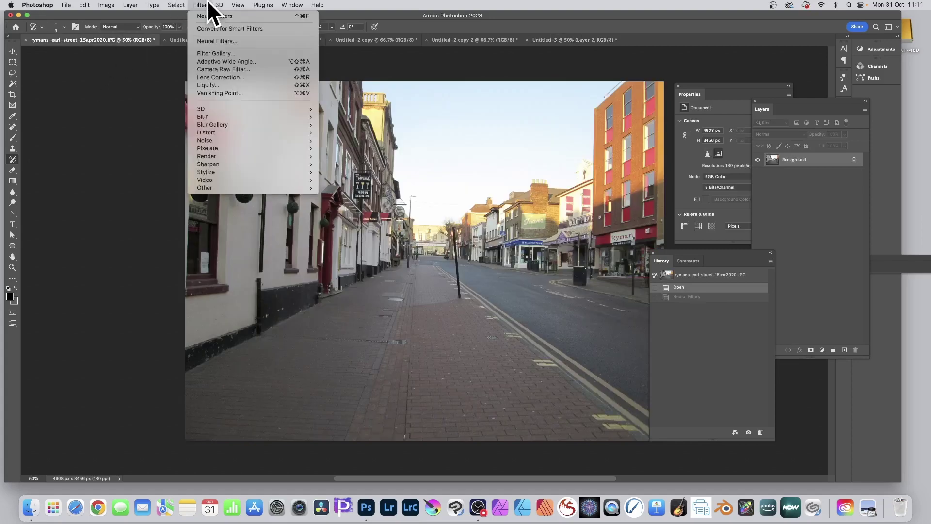
- Enable Landscape Mixer on the street photo and apply the first snowy mountain preset
left_click(210, 41)
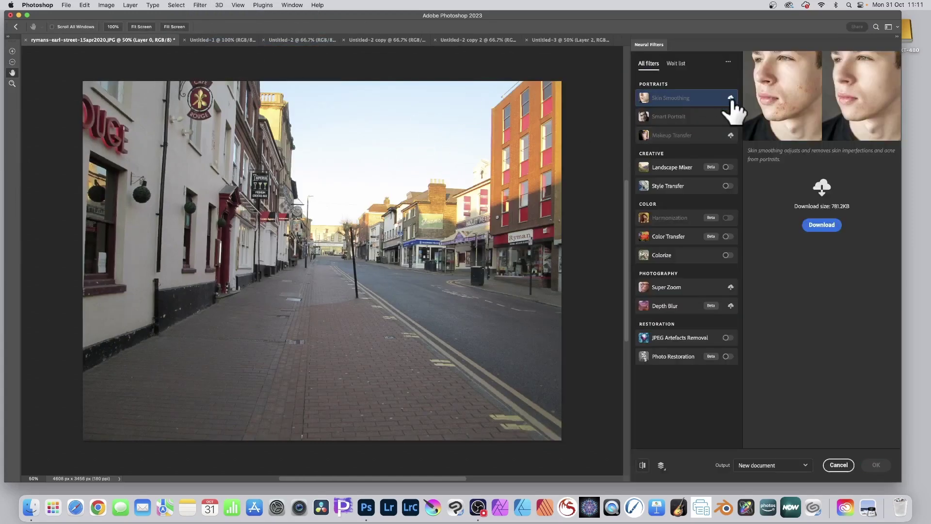
left_click(683, 169)
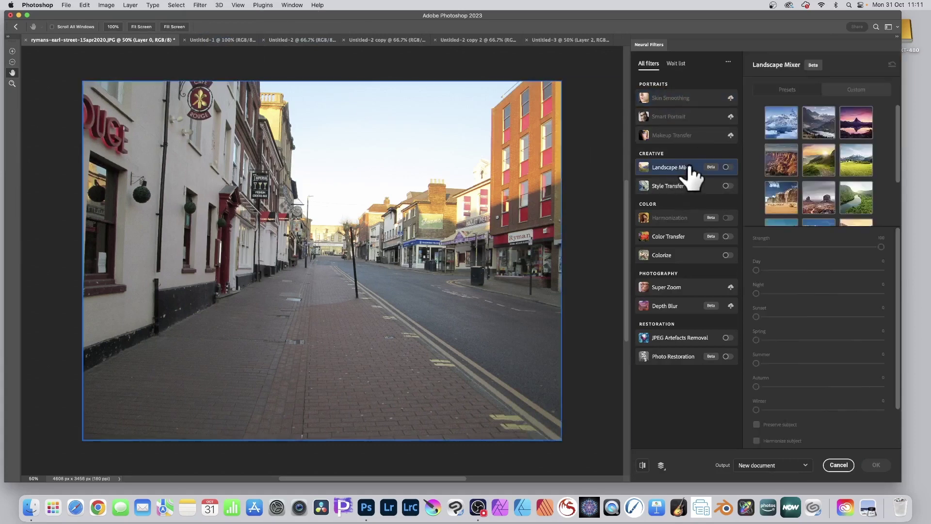
mouse_move(691, 170)
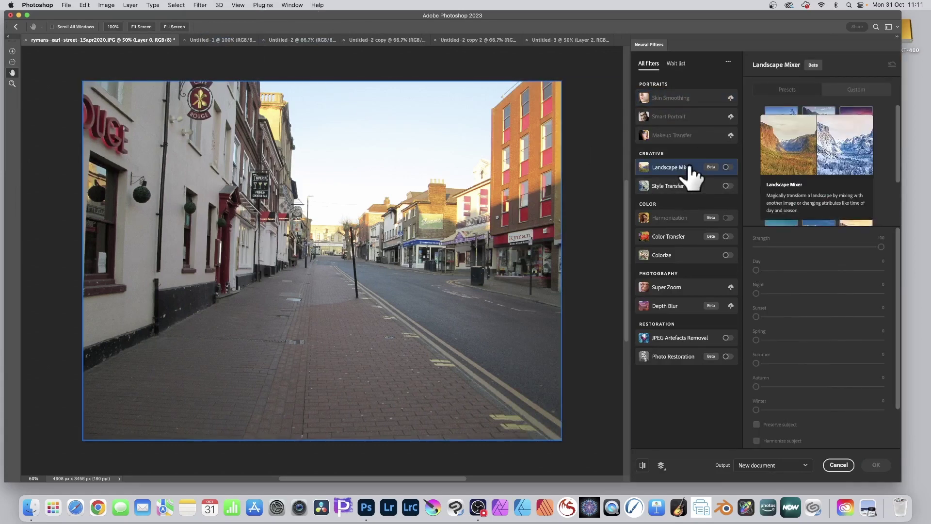
left_click(728, 167)
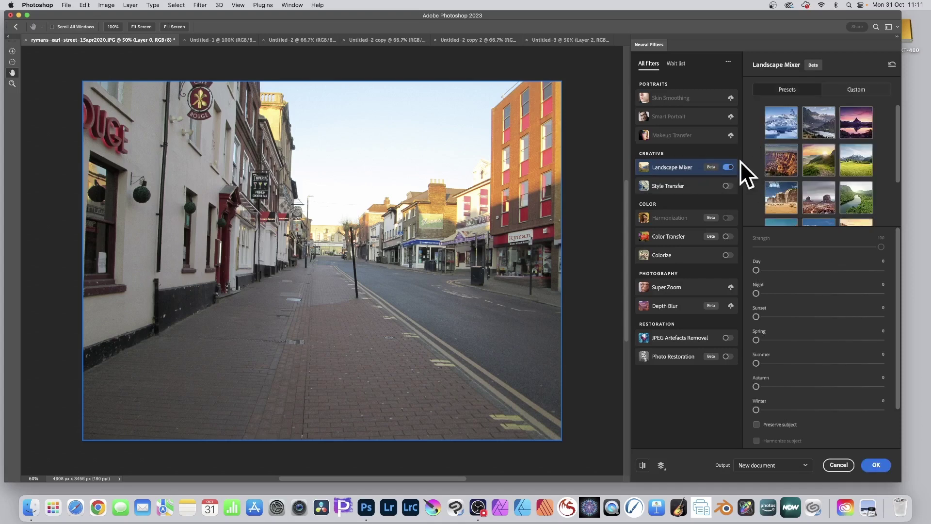
left_click(782, 127)
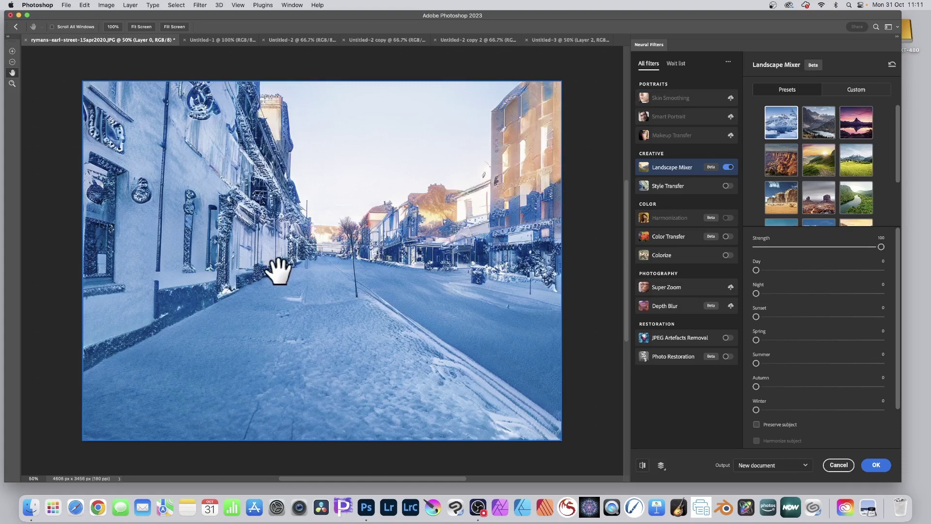
- On the Custom tab, try the star image, then set Untitled-2 as the landscape reference
left_click(855, 91)
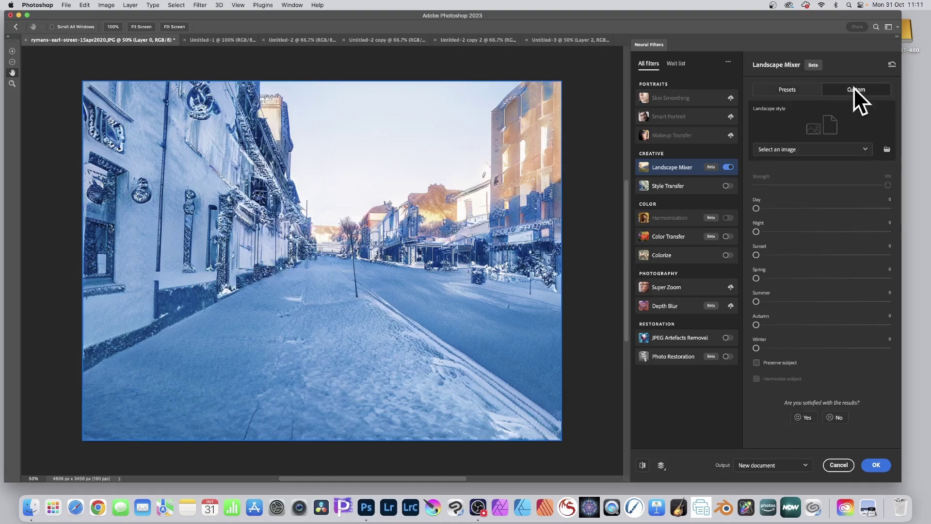
left_click(839, 151)
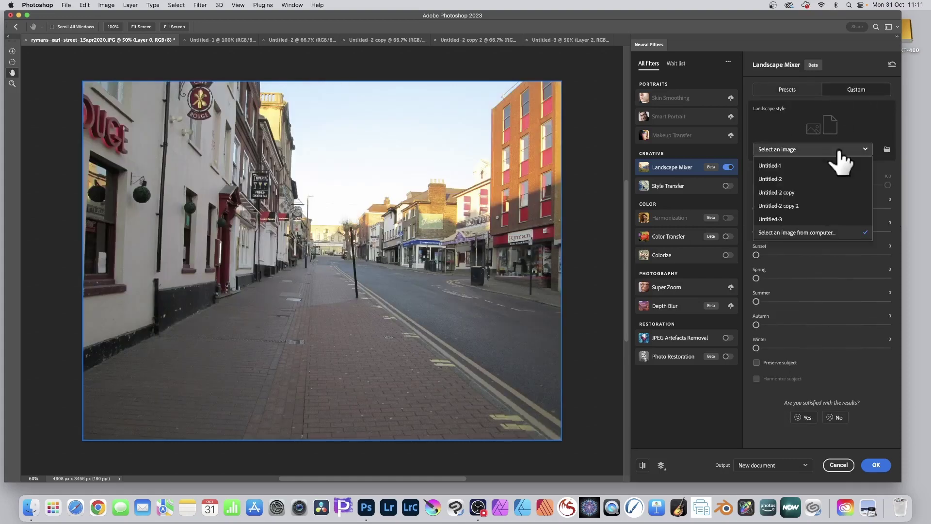
left_click(784, 179)
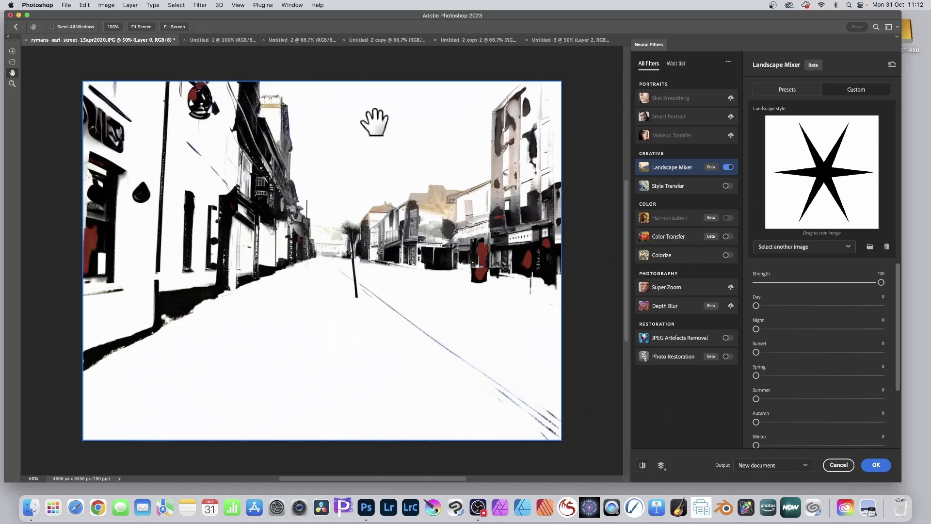
left_click(808, 249)
left_click(786, 289)
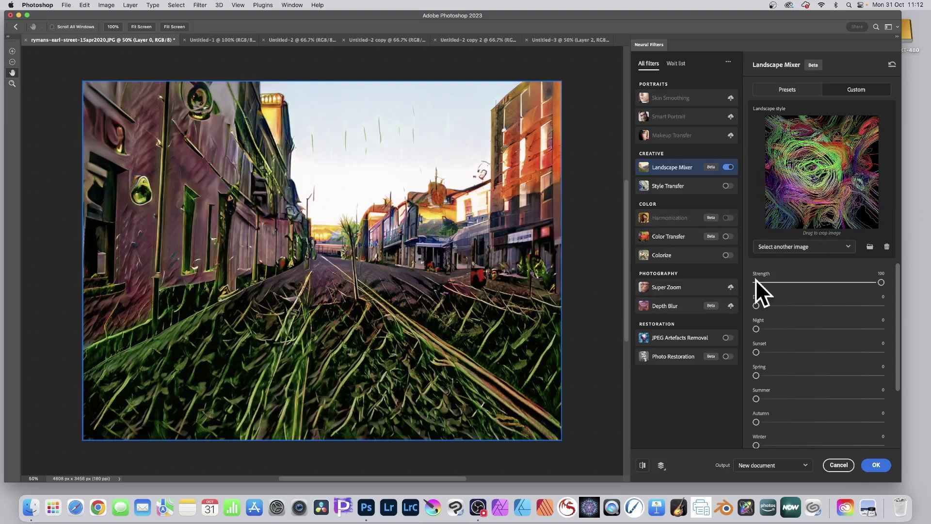
- Switch the reference to Untitled-2 copy, then Untitled-2 copy 2, and set Day to 43
left_click(827, 248)
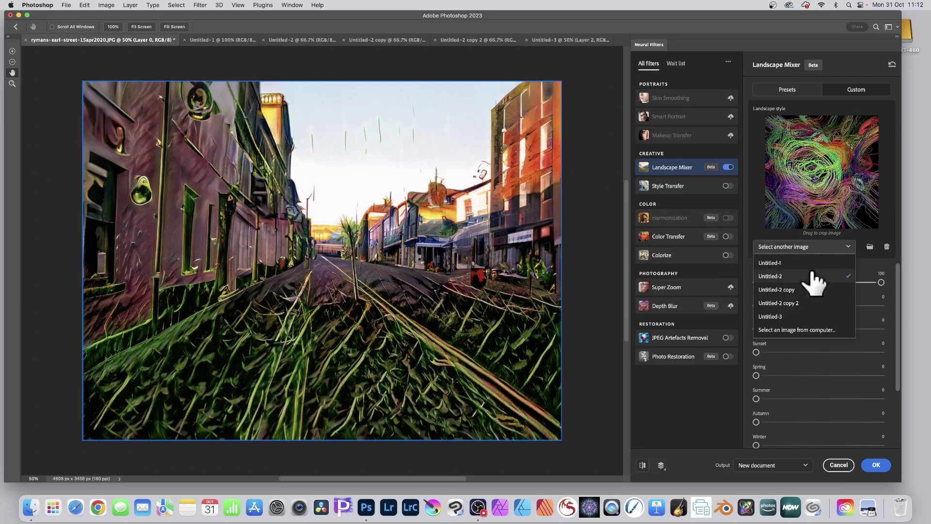
left_click(795, 290)
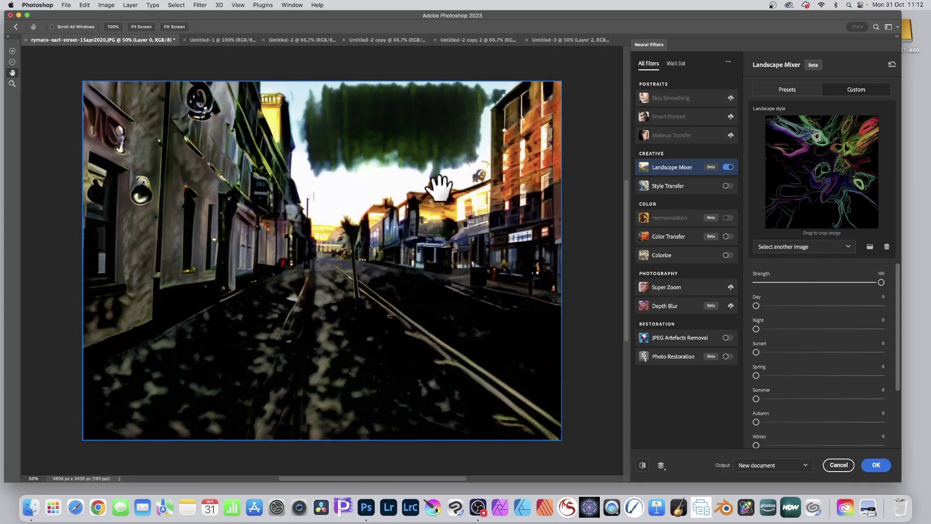
left_click(827, 248)
left_click(789, 303)
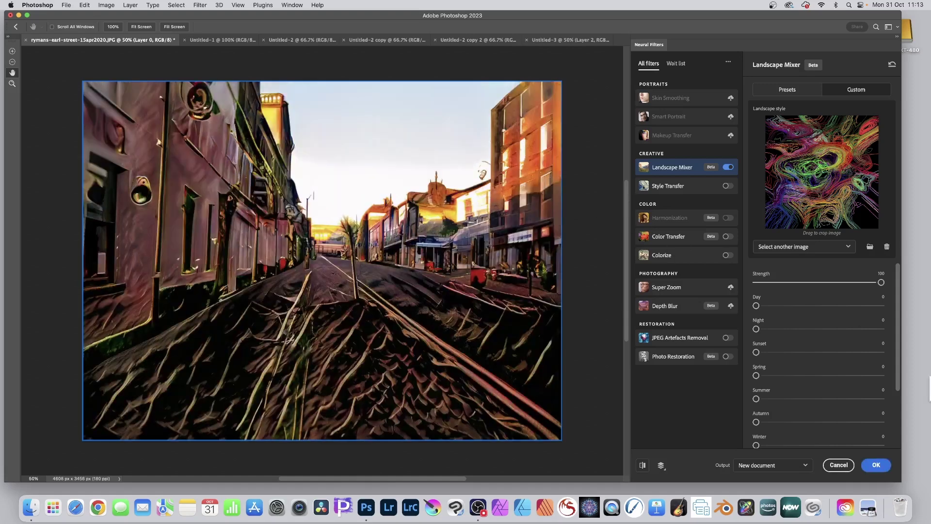
left_click_drag(756, 305, 798, 306)
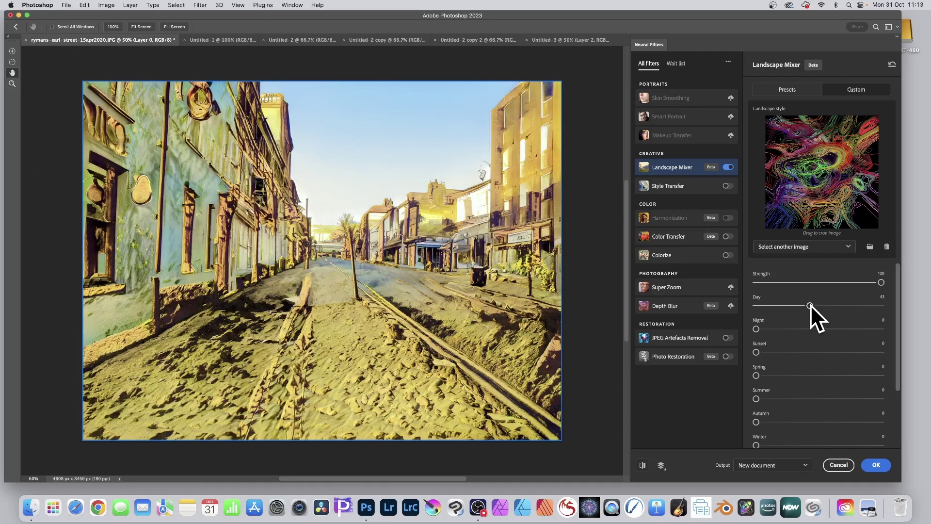
- Try Untitled-3 as the reference, then exit Neural Filters without applying anything
left_click(816, 248)
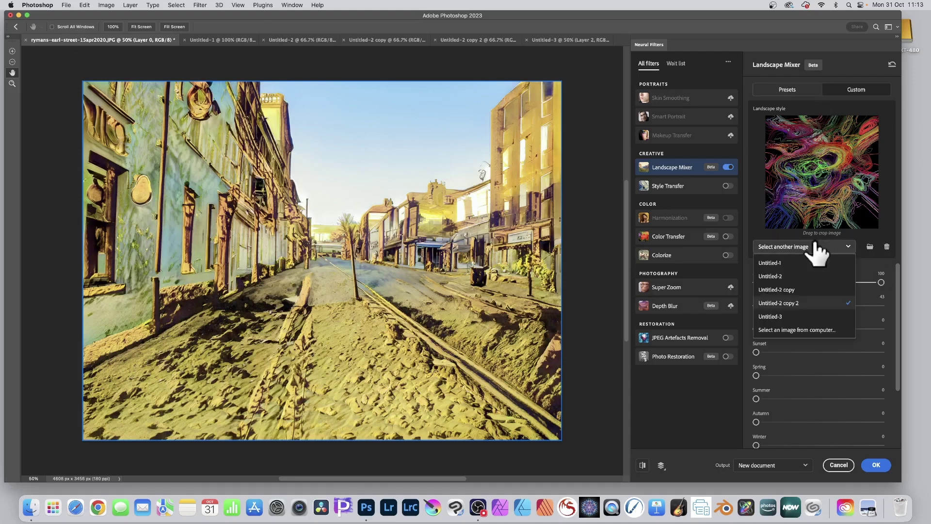
left_click(787, 317)
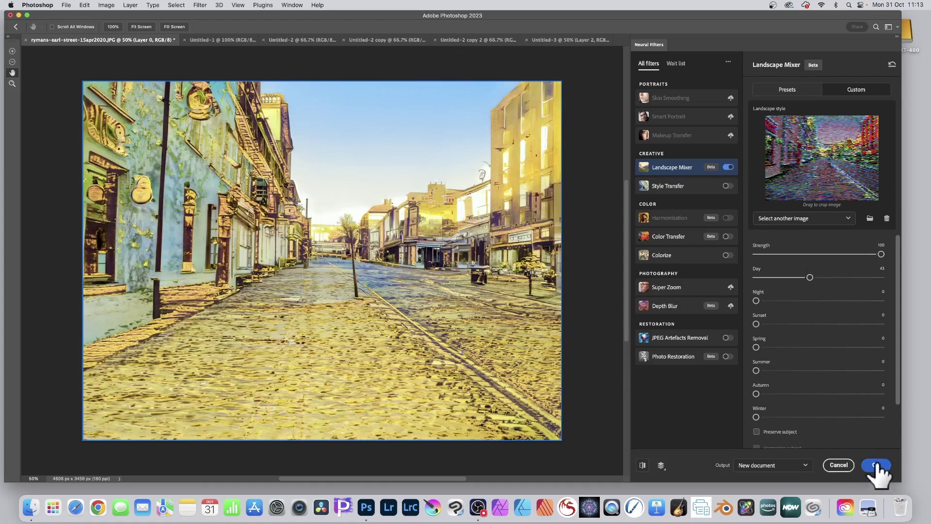
left_click(752, 461)
left_click(828, 467)
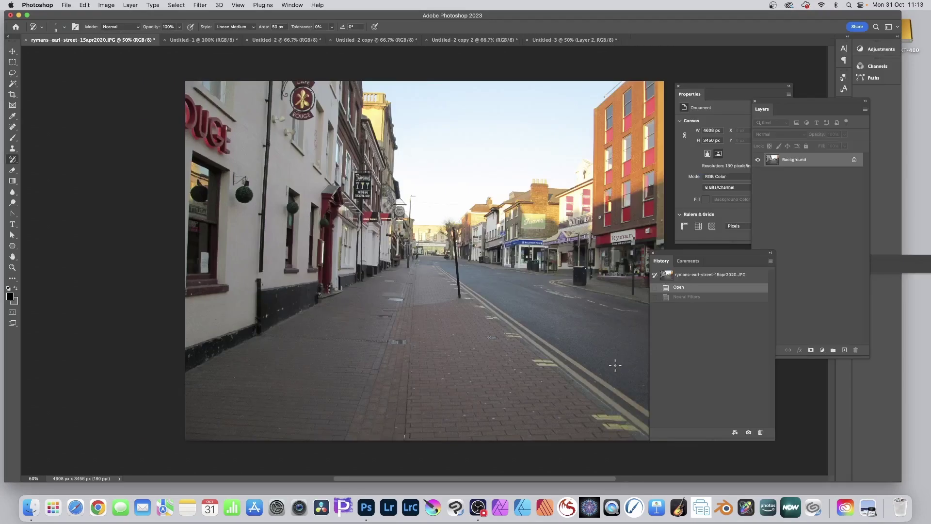
- Bring up the Untitled-2 contour image and launch Liquify on it
left_click(386, 38)
left_click(299, 39)
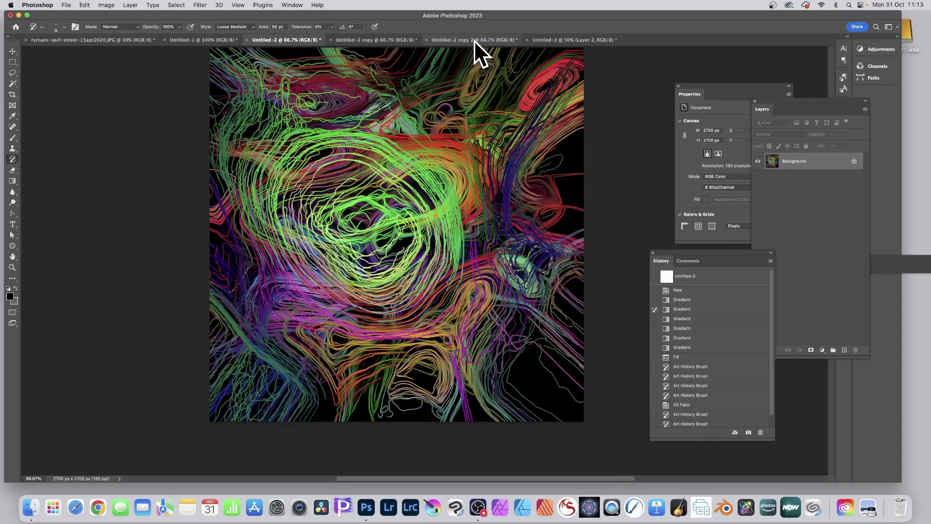
left_click(202, 4)
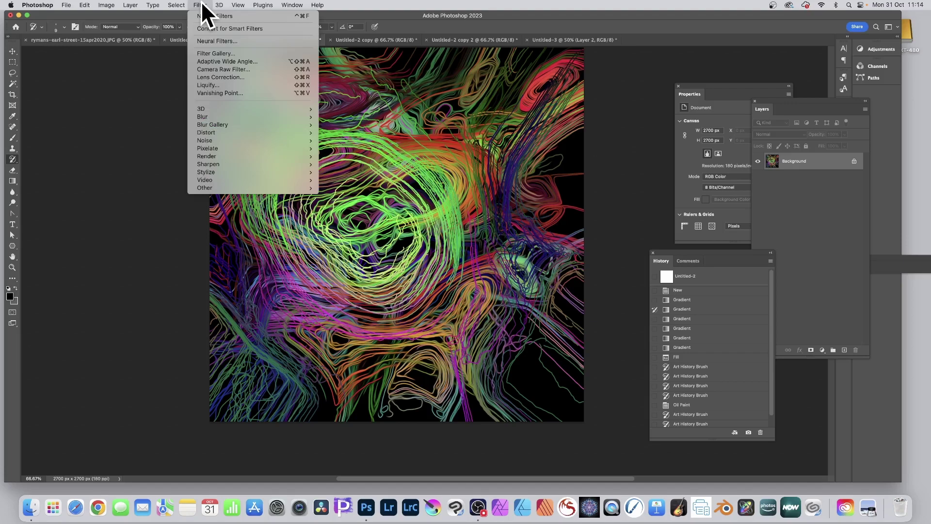
left_click(209, 85)
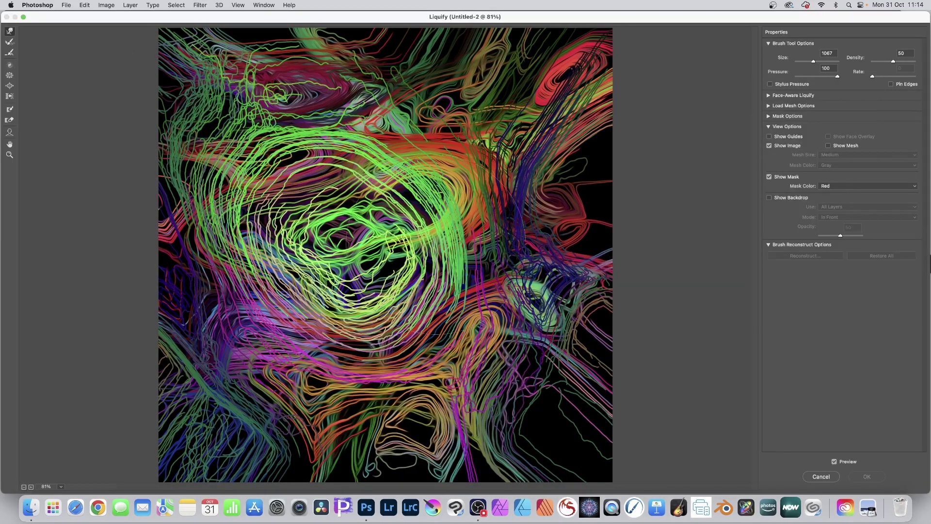
- Forward-warp seven strokes across the coloured swirls into long streaks and apply the Liquify
mouse_move(427, 271)
left_mouse_down()
mouse_move(383, 208)
mouse_move(257, 102)
left_mouse_up()
left_click_drag(291, 218, 572, 78)
left_click_drag(340, 291, 272, 223)
mouse_move(412, 160)
left_mouse_down()
mouse_move(524, 105)
mouse_move(374, 179)
mouse_move(494, 102)
mouse_move(383, 184)
mouse_move(340, 155)
mouse_move(485, 97)
mouse_move(388, 92)
mouse_move(449, 116)
mouse_move(485, 67)
mouse_move(524, 53)
left_mouse_up()
left_click_drag(606, 194, 558, 291)
mouse_move(506, 373)
left_mouse_down()
mouse_move(562, 424)
mouse_move(636, 471)
mouse_move(400, 417)
mouse_move(197, 407)
mouse_move(195, 421)
mouse_move(233, 252)
mouse_move(163, 246)
mouse_move(175, 244)
mouse_move(224, 177)
mouse_move(485, 160)
left_mouse_up()
mouse_move(344, 126)
left_mouse_down()
mouse_move(272, 97)
mouse_move(170, 145)
mouse_move(209, 161)
mouse_move(233, 68)
left_mouse_up()
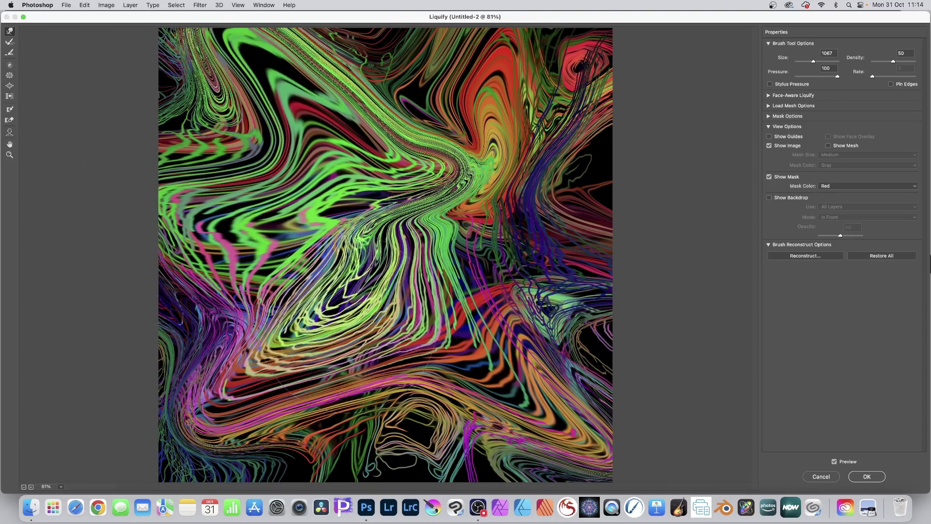
left_click(866, 475)
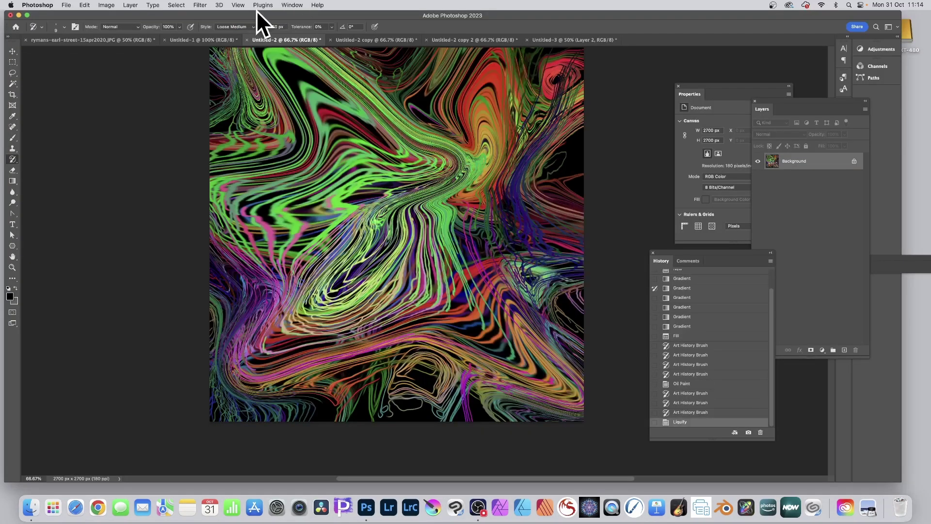
- Open the Filter menu for the liquified Untitled-2 image
left_click(200, 5)
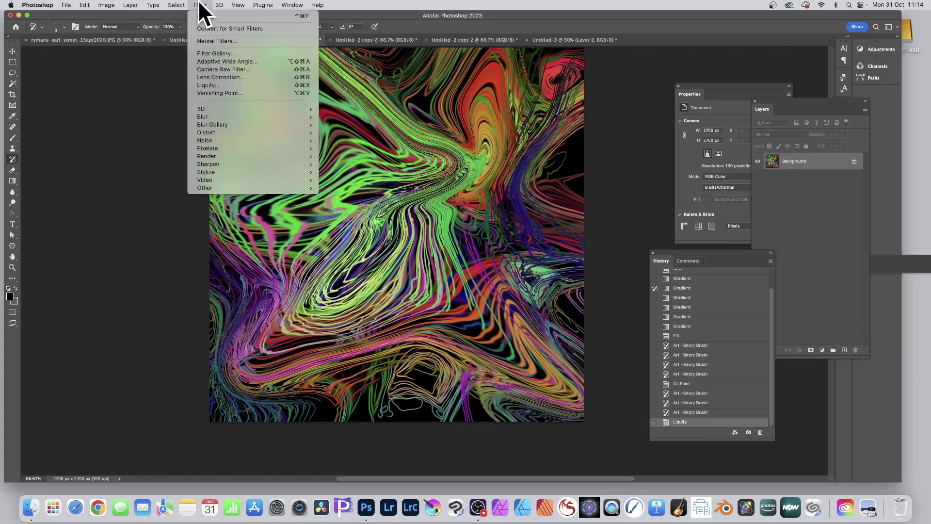